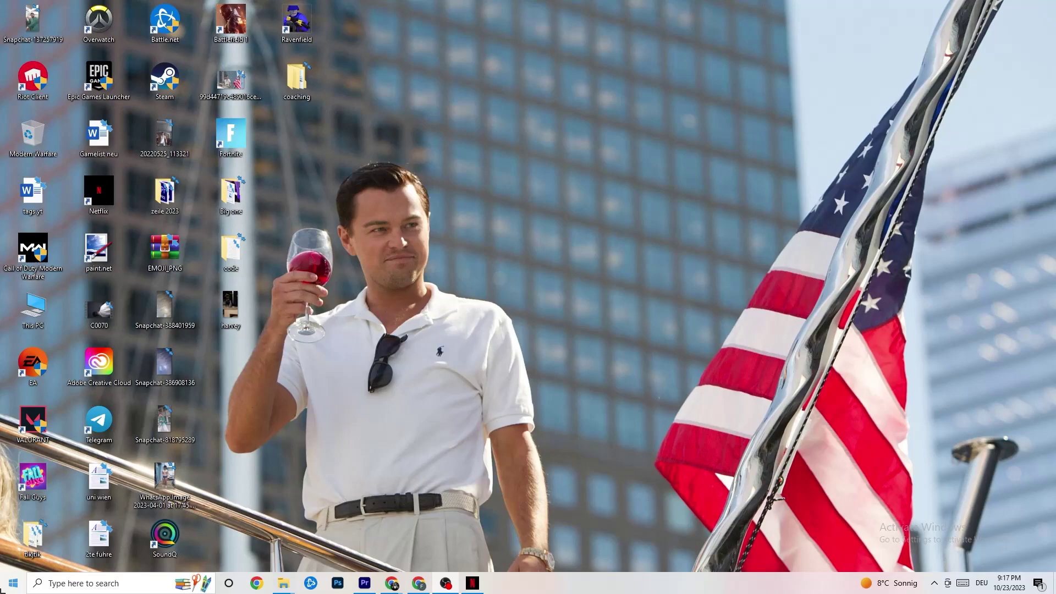
Open the System Display settings and leave the colour profile unchanged.
{"action": "left_click", "coordinate": [8, 581]}
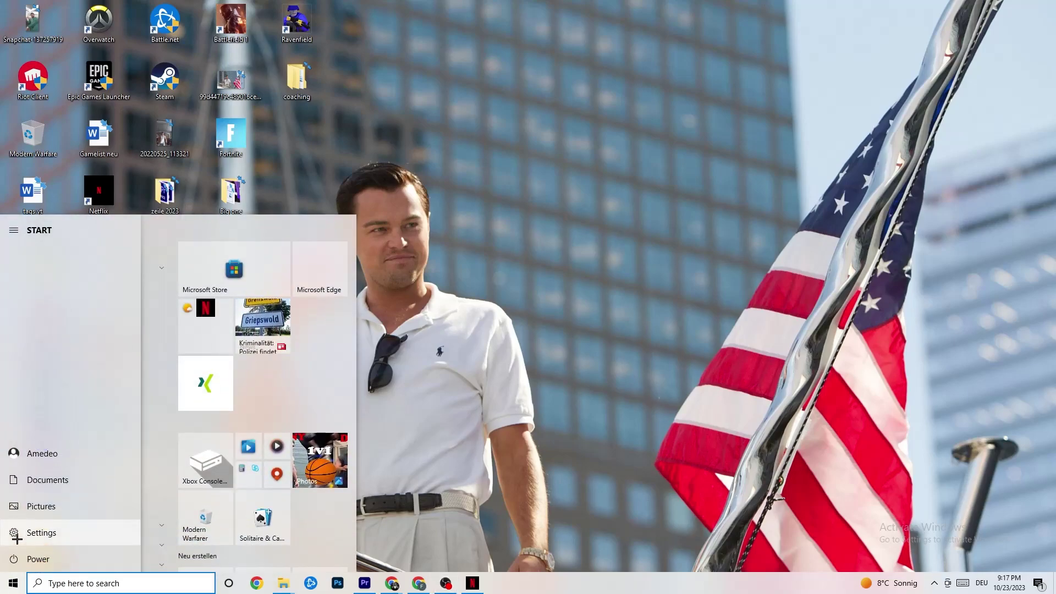
{"action": "left_click", "coordinate": [14, 532]}
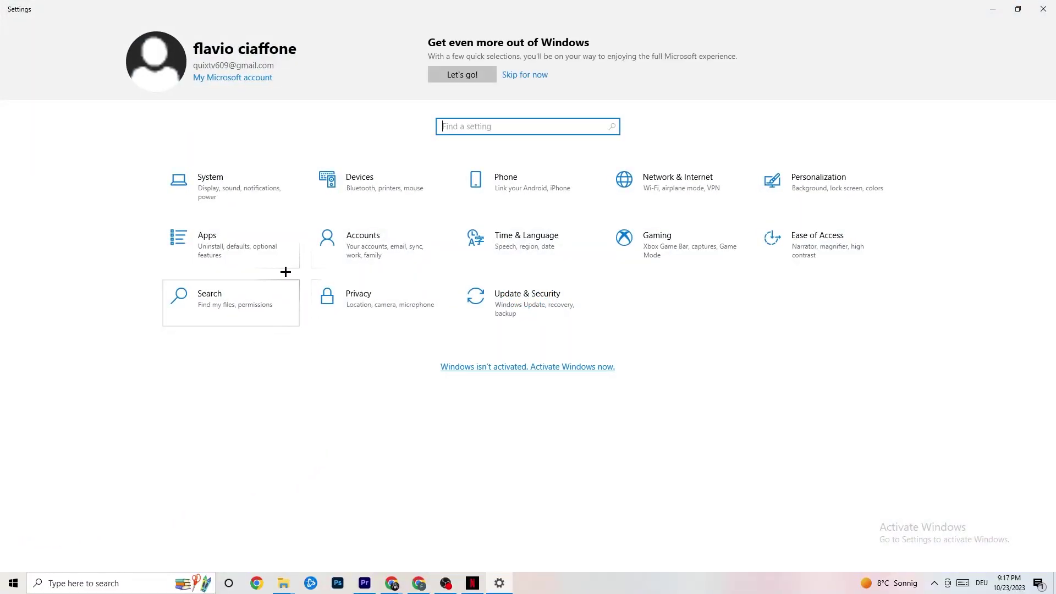
{"action": "left_click", "coordinate": [228, 191]}
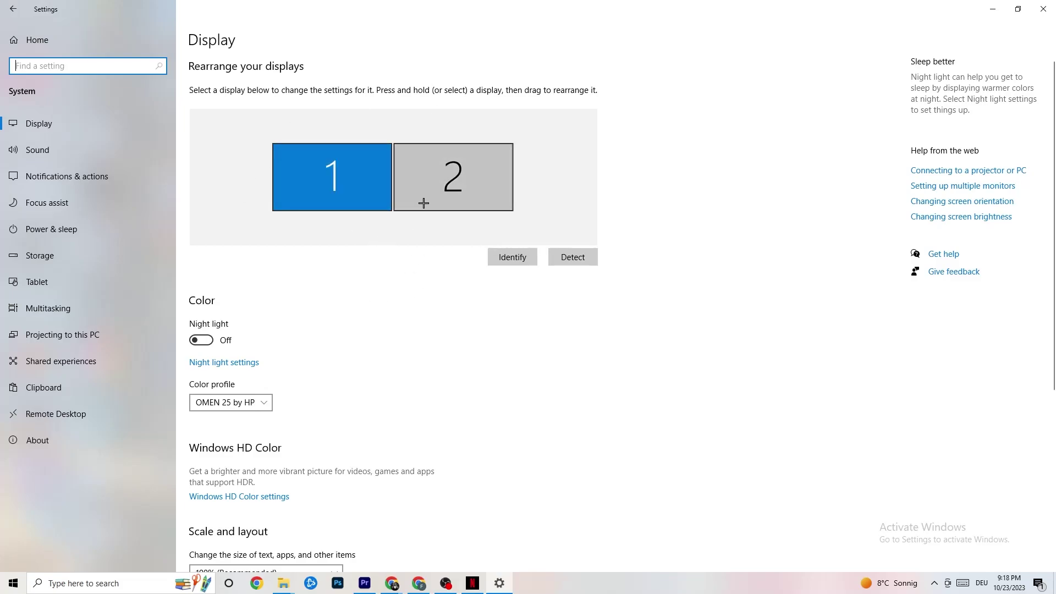
{"action": "scroll", "coordinate": [352, 215], "scroll_direction": "down", "scroll_amount": 4}
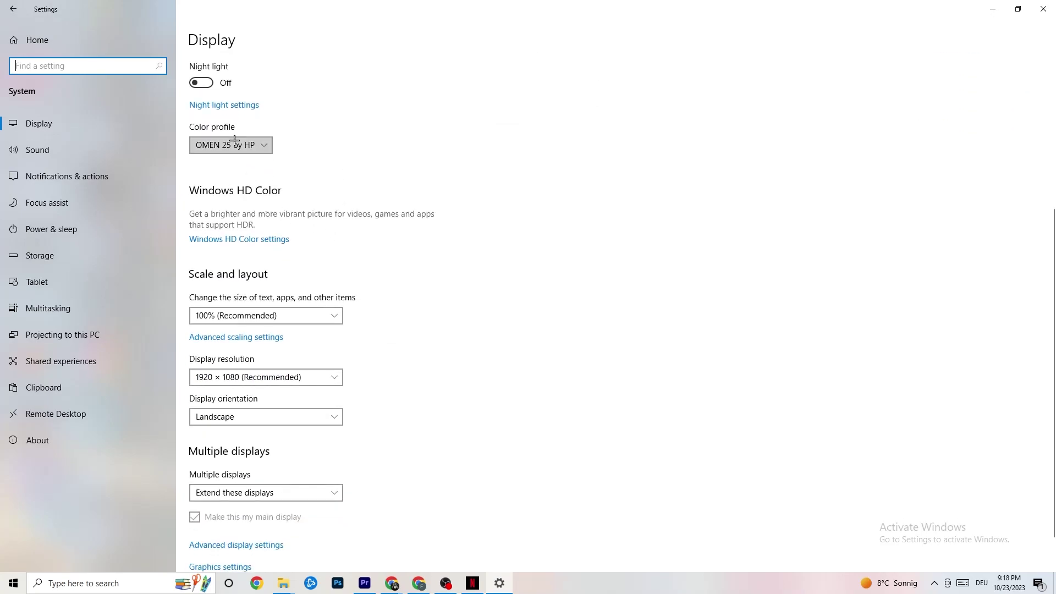
{"action": "left_click", "coordinate": [265, 144]}
{"action": "left_click", "coordinate": [347, 116]}
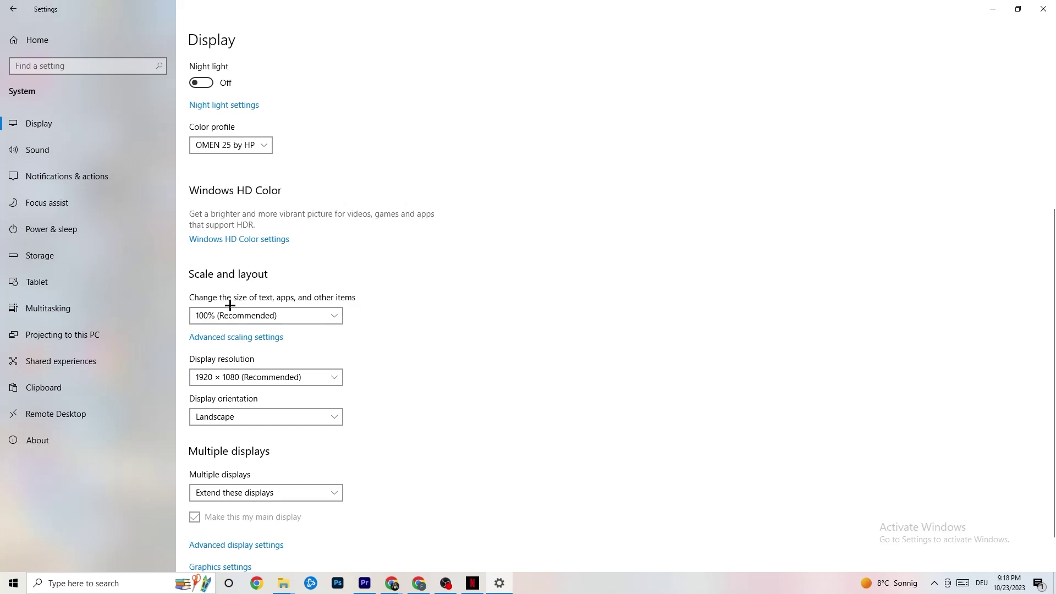
Confirm text and app scaling stays at 100% and resolution at 1920 × 1080.
{"action": "left_click", "coordinate": [324, 315]}
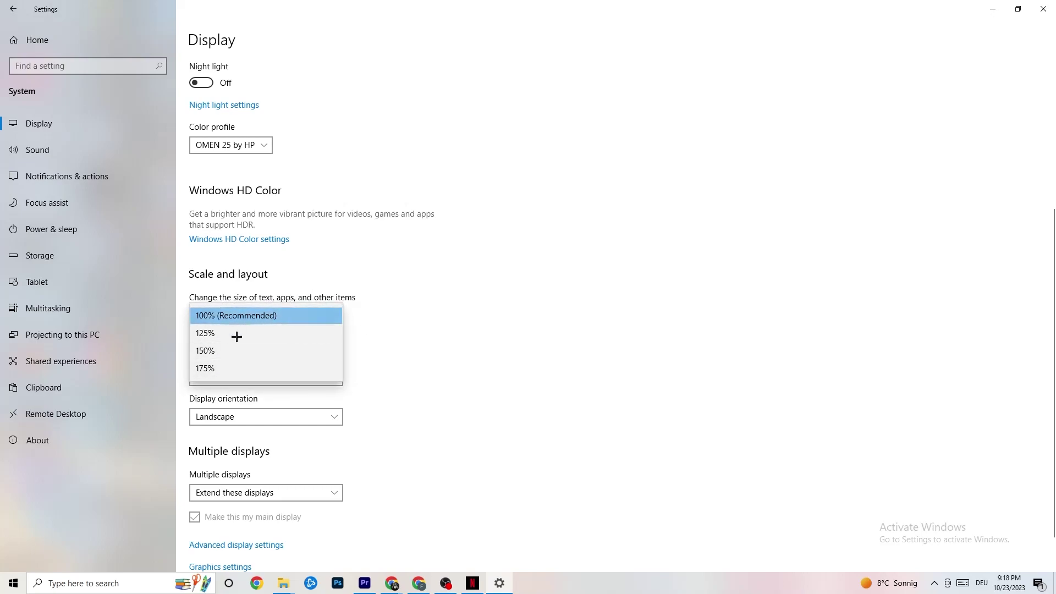
{"action": "left_click", "coordinate": [452, 270]}
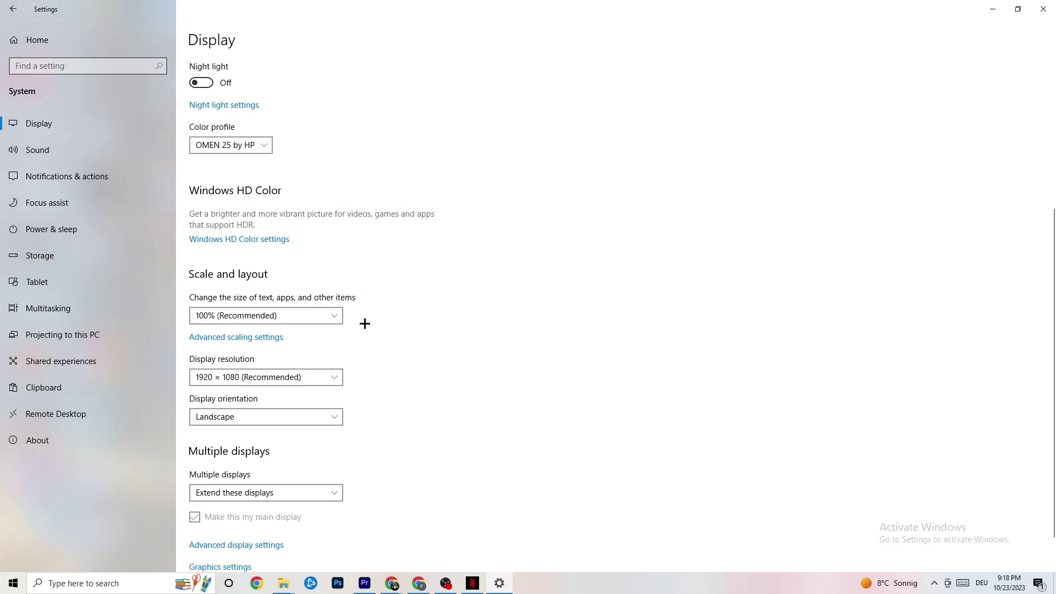
{"action": "left_click", "coordinate": [336, 377]}
{"action": "left_click", "coordinate": [454, 342]}
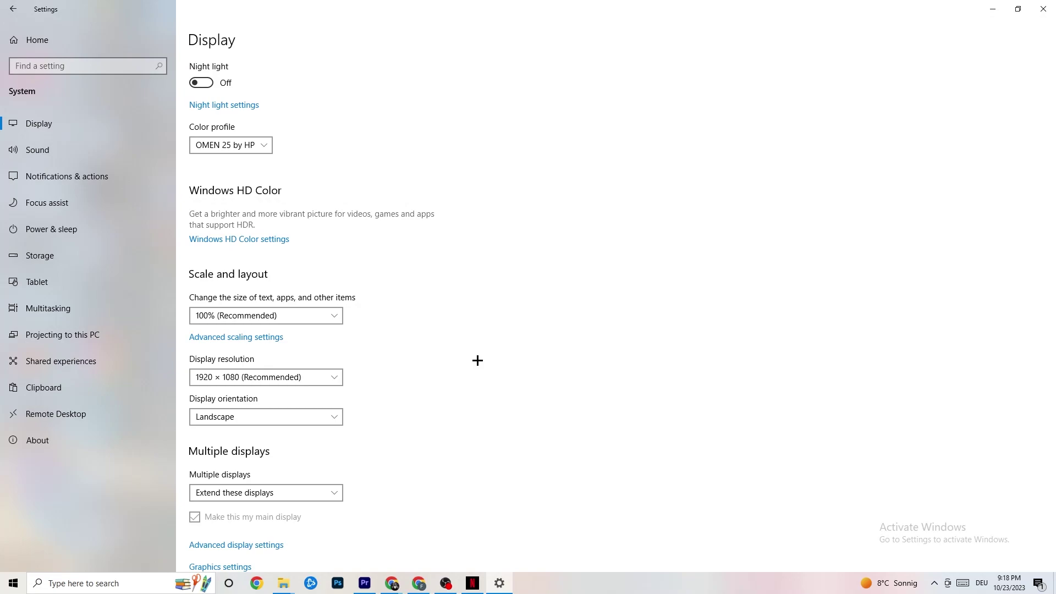
{"action": "left_click", "coordinate": [340, 378]}
{"action": "left_click", "coordinate": [438, 355]}
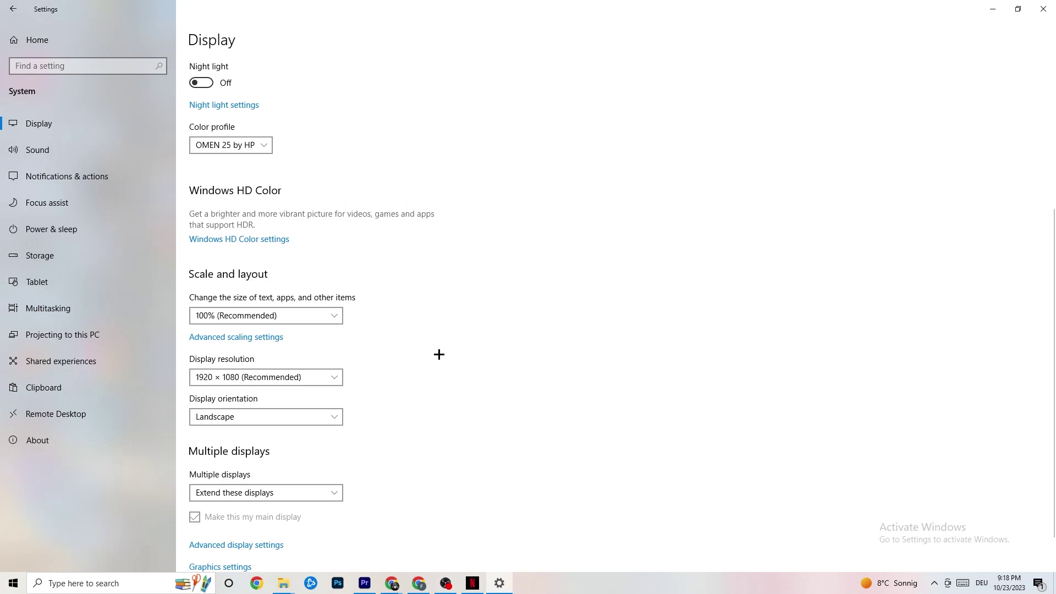
Open Storage Sense configuration and keep recycle-bin cleanup at 14 days.
{"action": "left_click", "coordinate": [69, 264]}
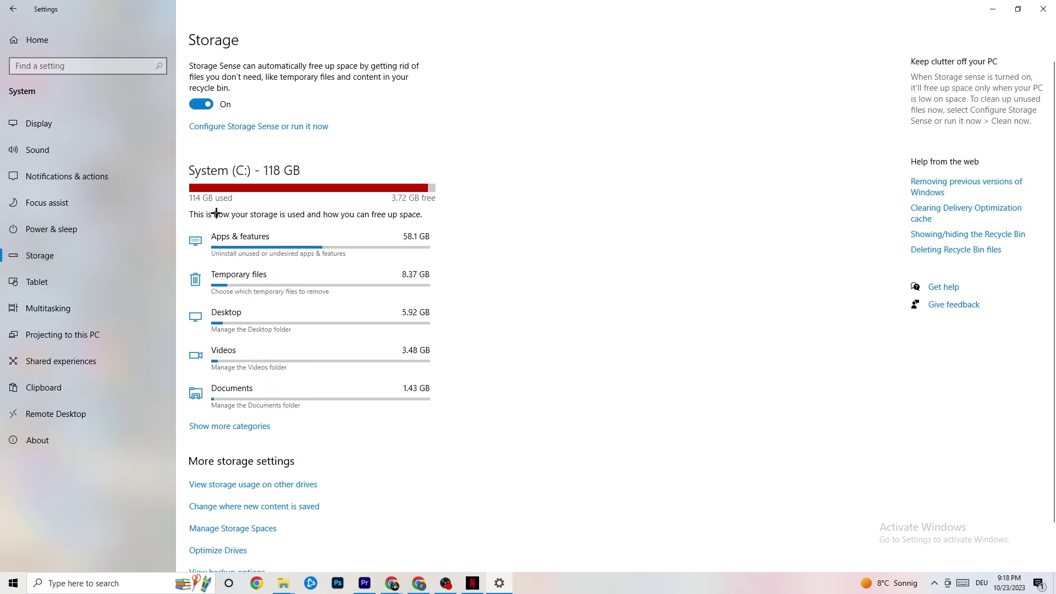
{"action": "left_click", "coordinate": [304, 127]}
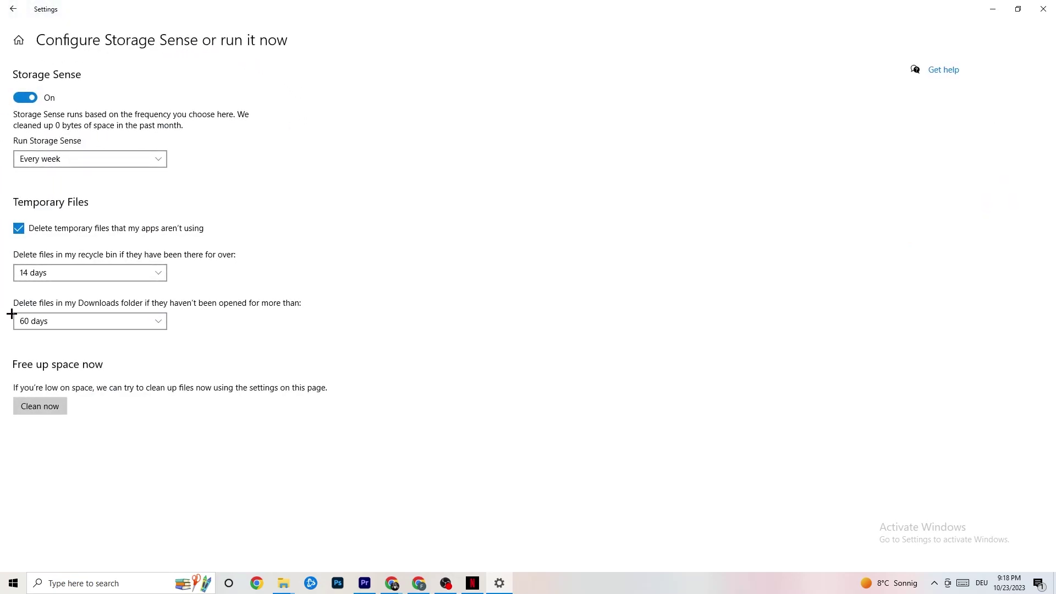
{"action": "left_click", "coordinate": [108, 275]}
{"action": "left_click", "coordinate": [110, 187]}
Review the power plans in Power & sleep's additional settings, leaving Balanced active.
{"action": "left_click", "coordinate": [10, 4]}
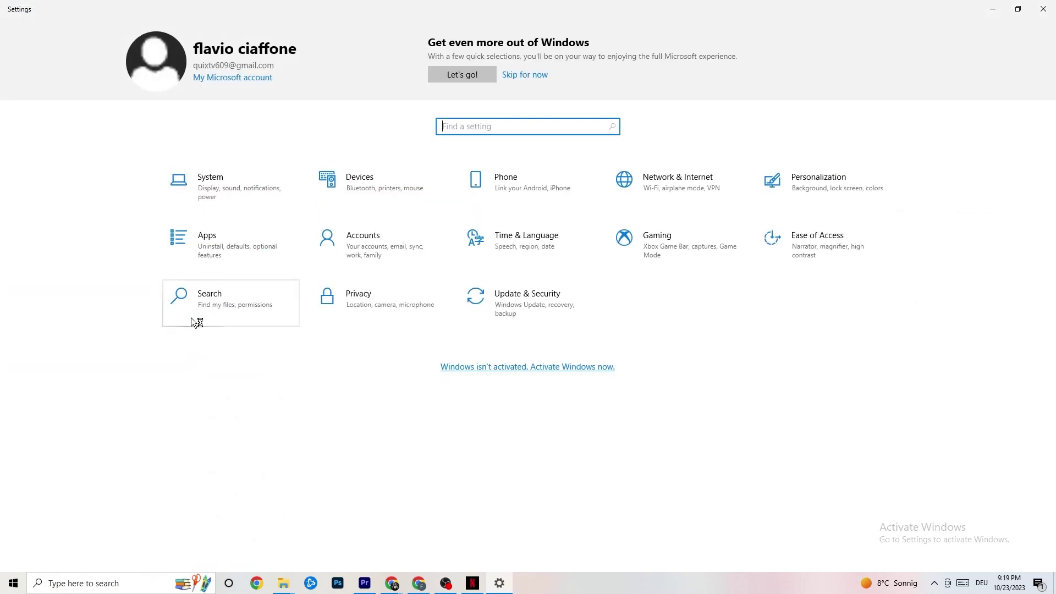
{"action": "left_click", "coordinate": [247, 175]}
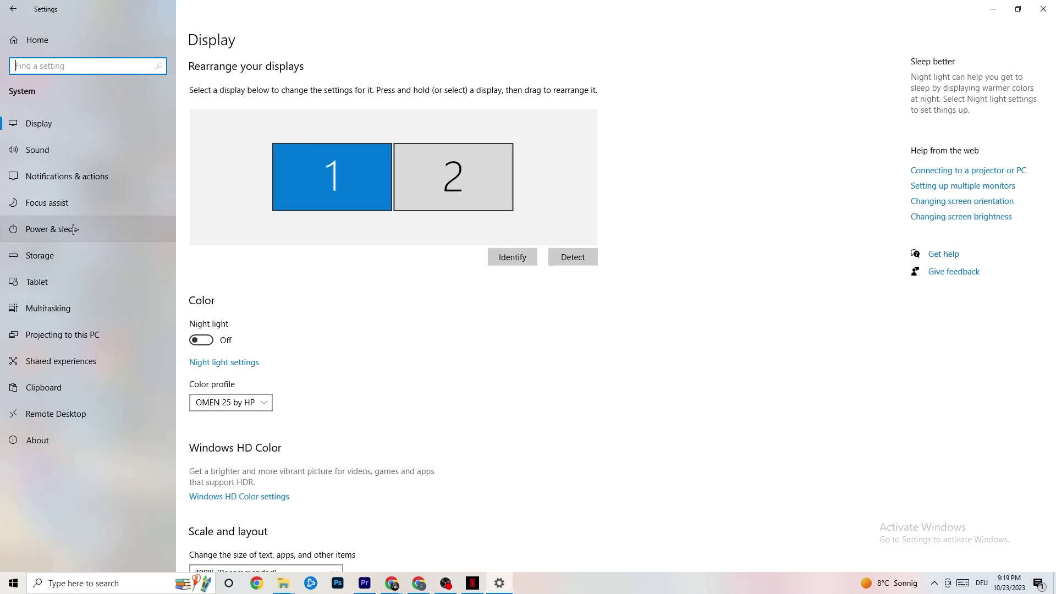
{"action": "left_click", "coordinate": [37, 225]}
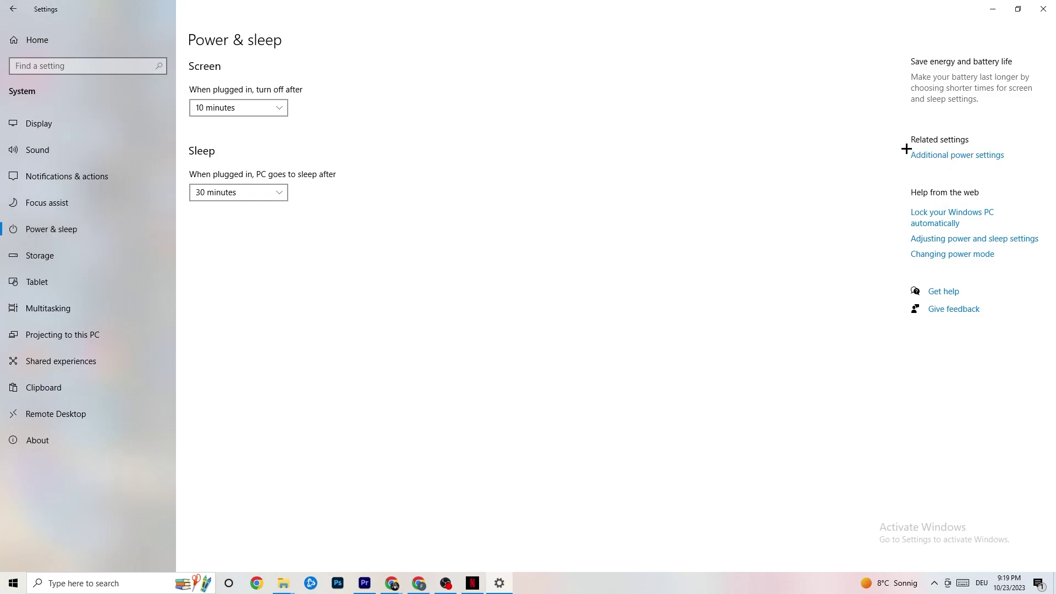
{"action": "left_click", "coordinate": [951, 153]}
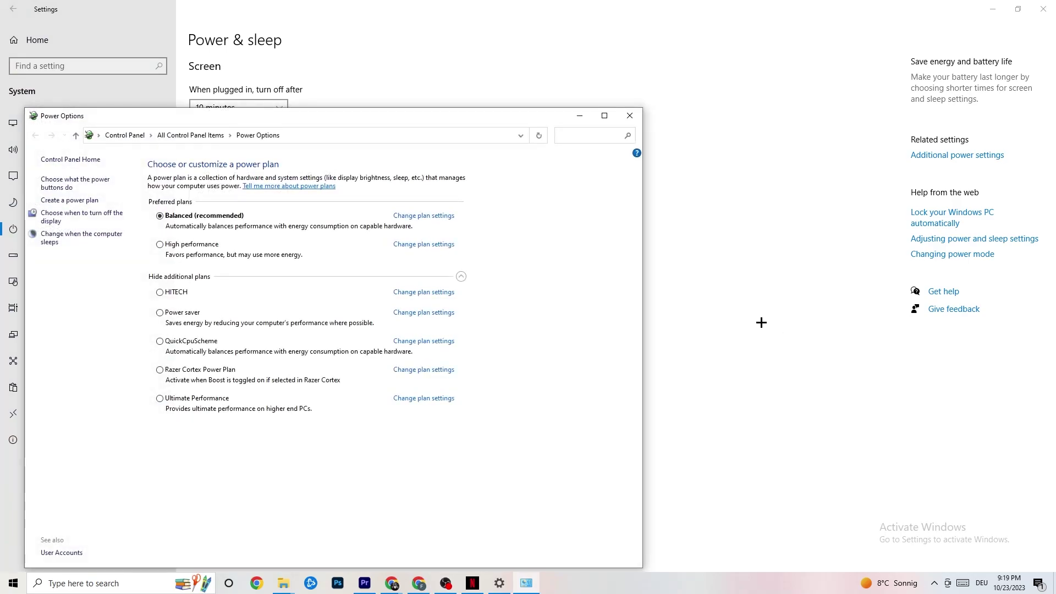
{"action": "left_click_drag", "start_coordinate": [422, 112], "coordinate": [571, 75]}
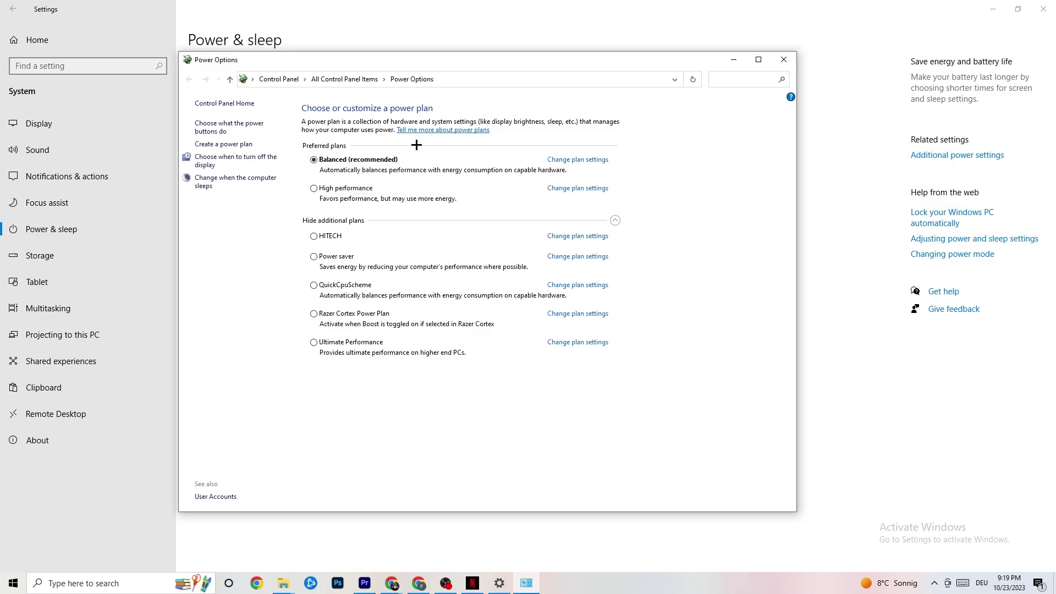
{"action": "left_click", "coordinate": [784, 59]}
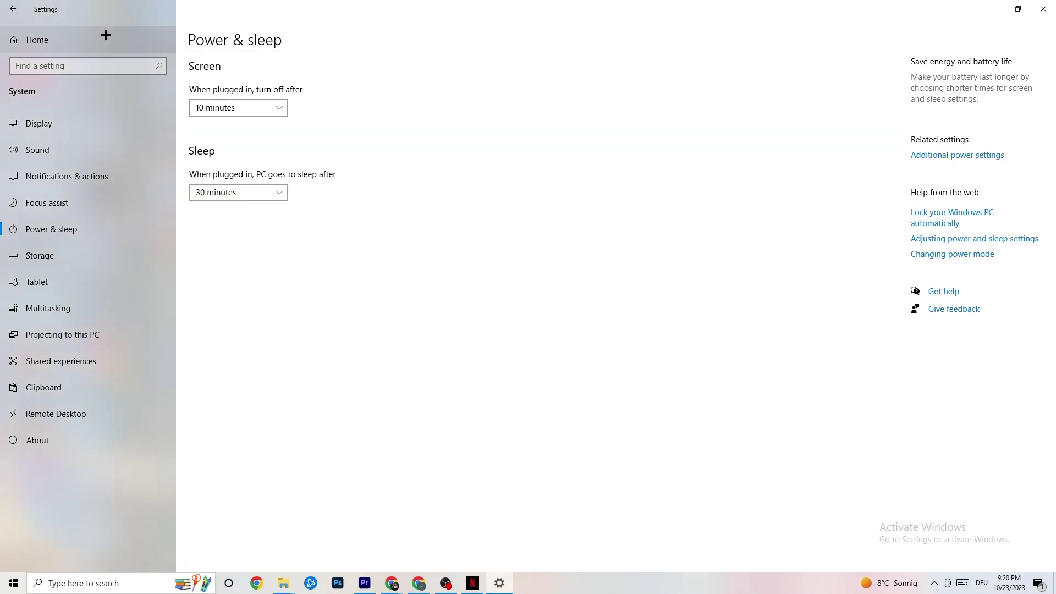
Toggle Xbox Game Bar on and back off in Gaming, then view the Captures settings.
{"action": "left_click", "coordinate": [17, 7]}
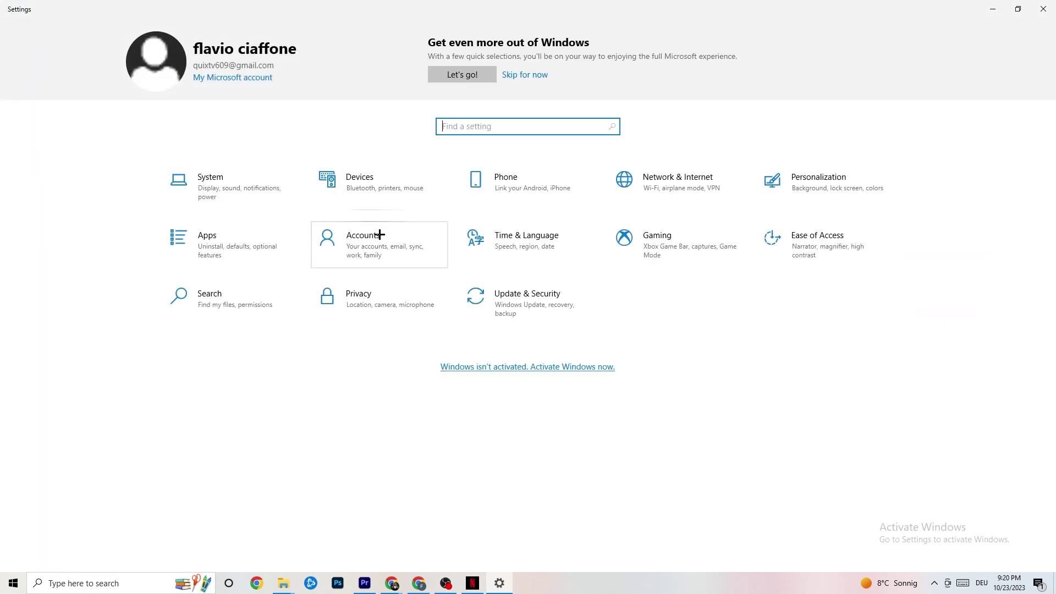
{"action": "left_click", "coordinate": [670, 258]}
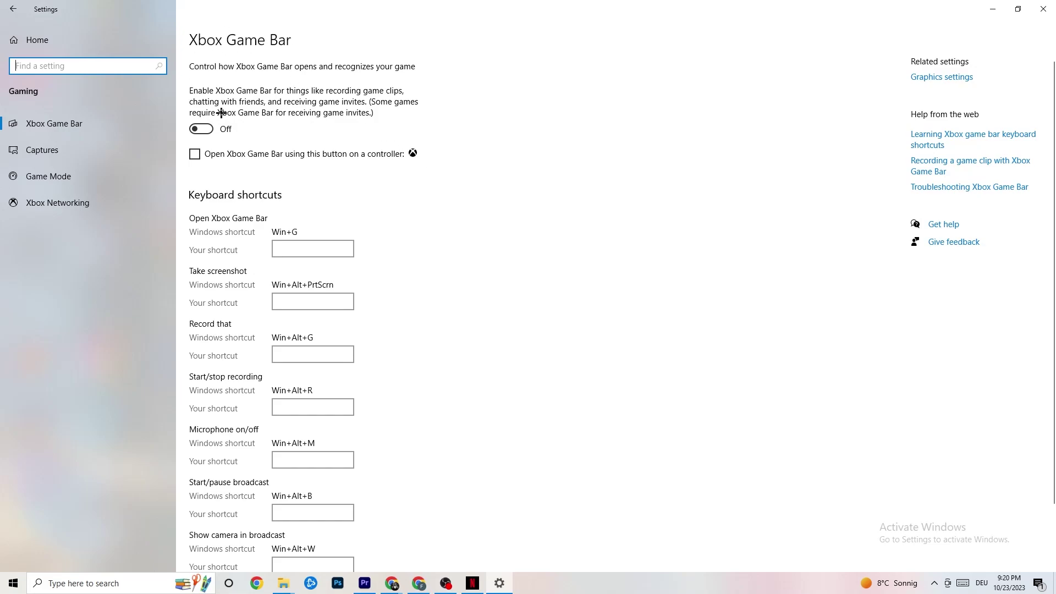
{"action": "scroll", "coordinate": [359, 207], "scroll_direction": "down", "scroll_amount": 3}
{"action": "scroll", "coordinate": [374, 386], "scroll_direction": "up", "scroll_amount": 3}
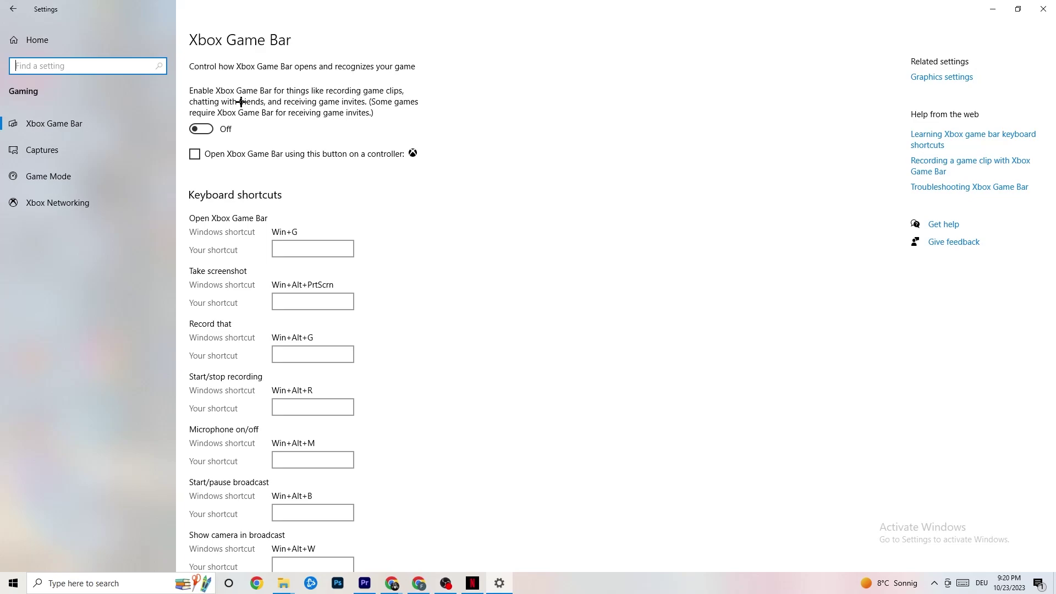
{"action": "left_click", "coordinate": [201, 129]}
{"action": "left_click", "coordinate": [230, 131]}
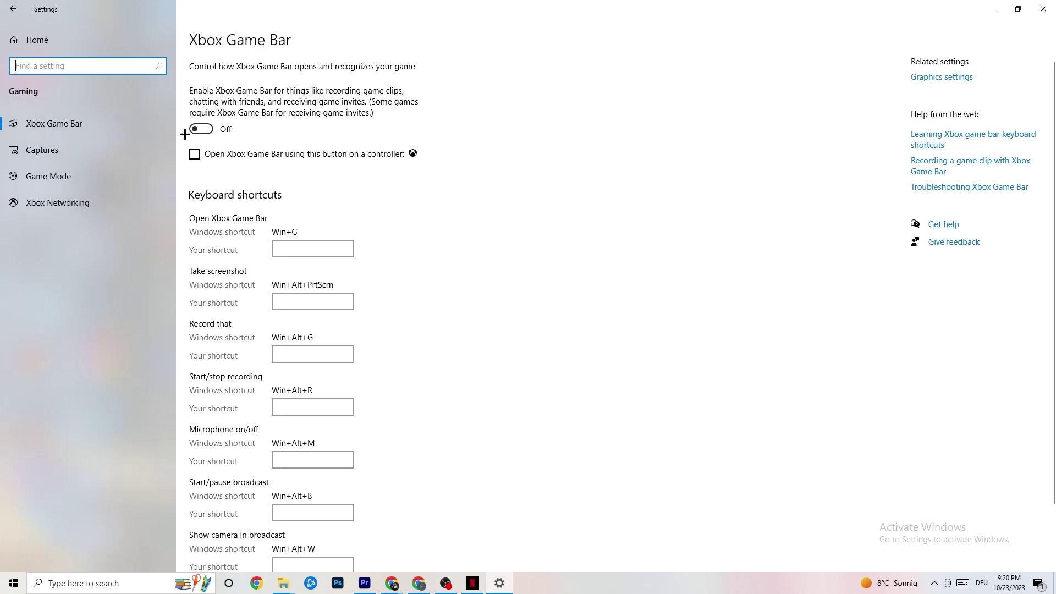
{"action": "left_click", "coordinate": [88, 145]}
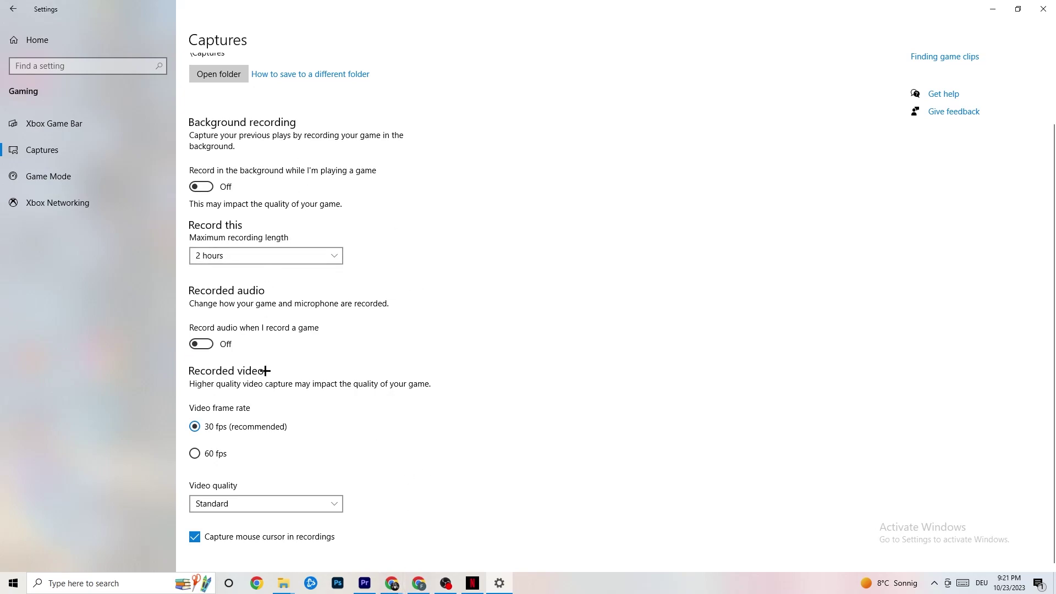
Check that Game Mode is switched on, then go back to Settings home.
{"action": "left_click", "coordinate": [82, 180]}
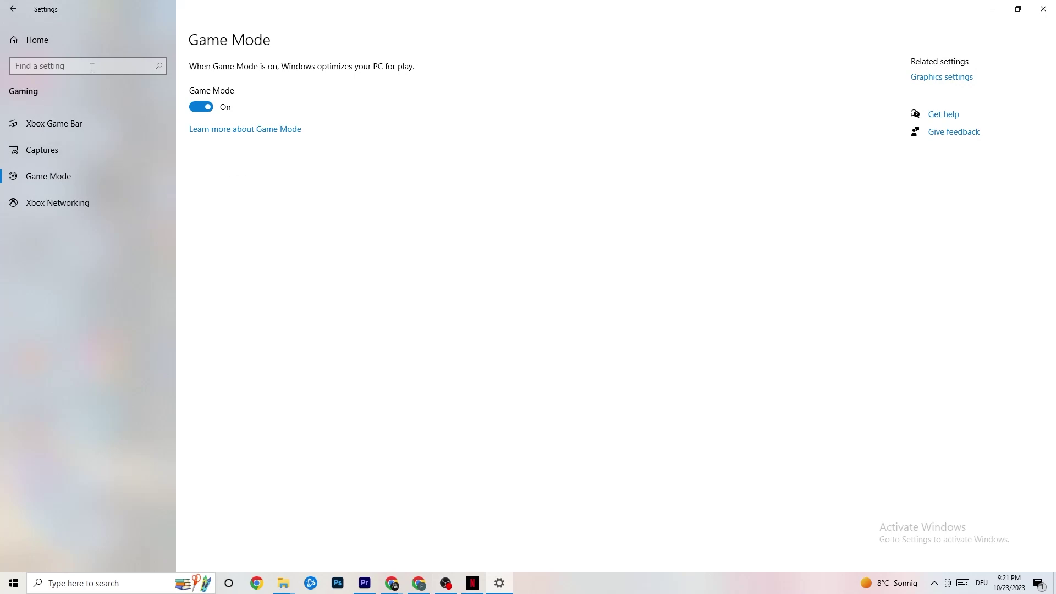
{"action": "left_click", "coordinate": [17, 8]}
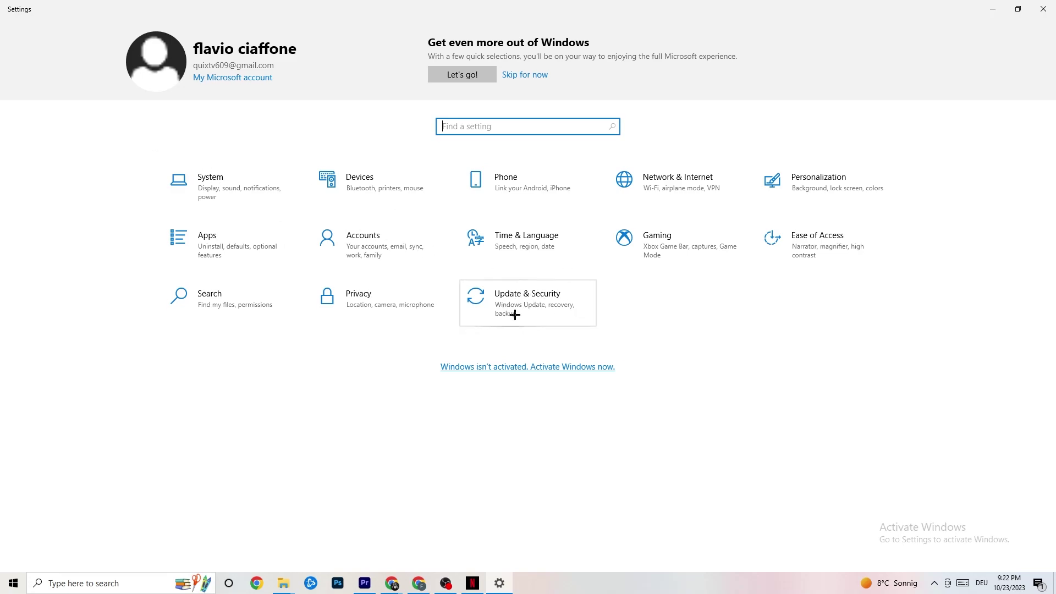
Review Windows Update status under Update & Security, then go to Troubleshoot.
{"action": "left_click", "coordinate": [545, 311]}
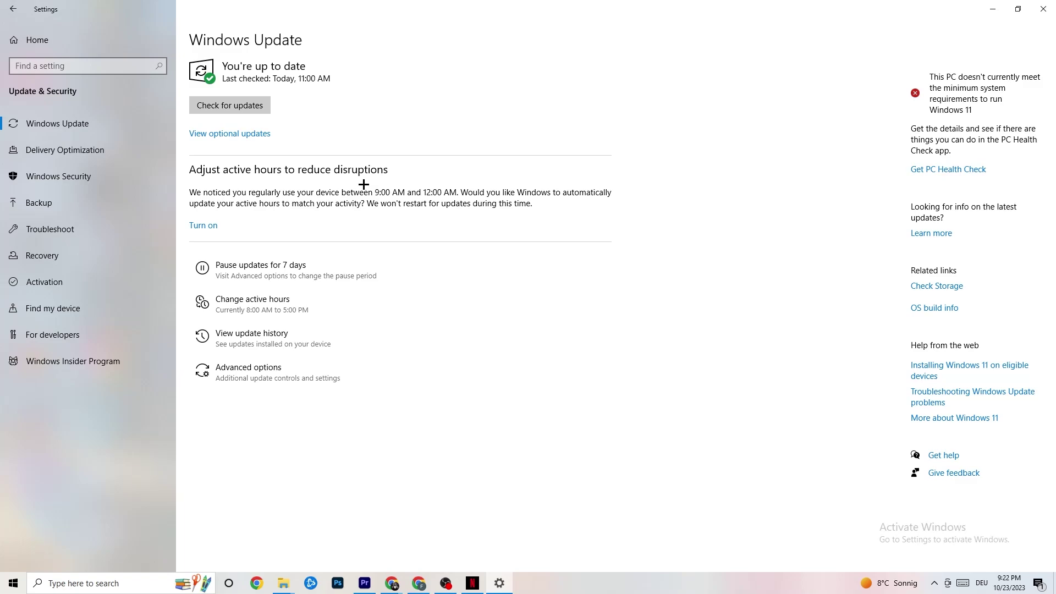
{"action": "left_click", "coordinate": [82, 230]}
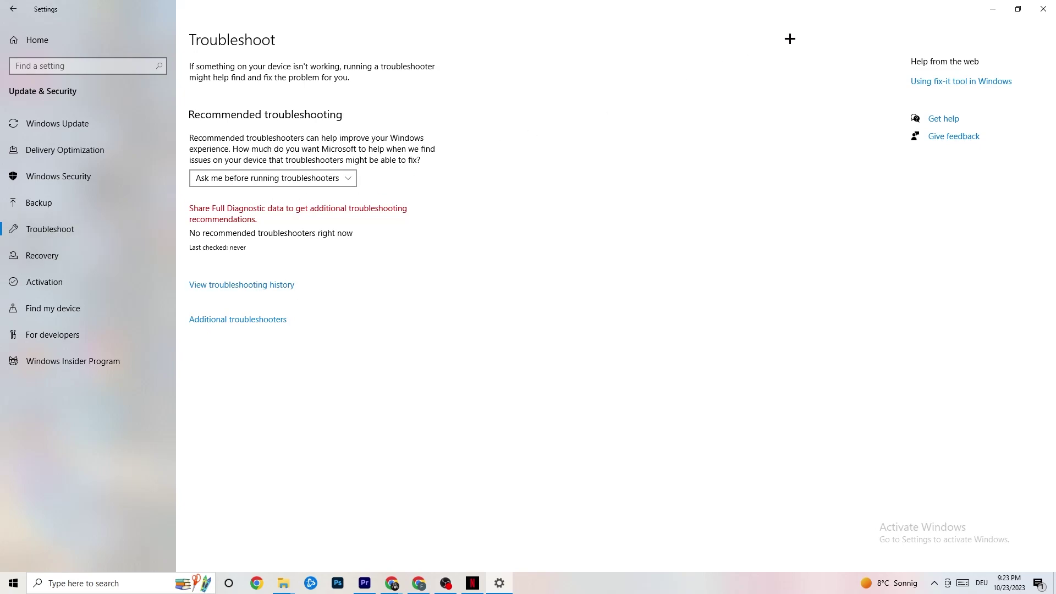
Close the Settings window.
{"action": "left_click", "coordinate": [1038, 3]}
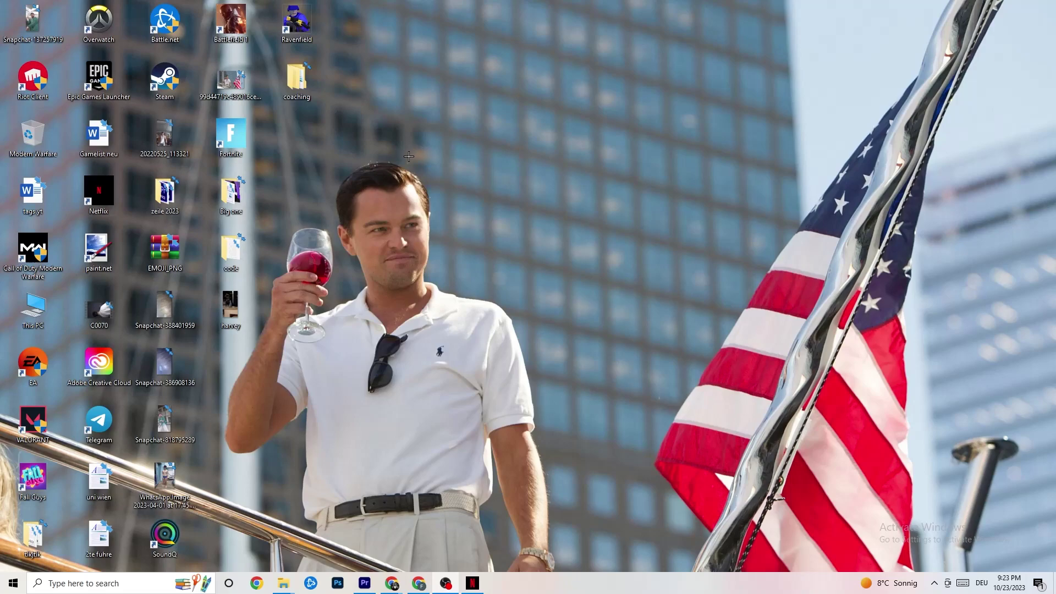
Reposition the Steam shortcut and open its Properties, moved to the top-left.
{"action": "left_click_drag", "start_coordinate": [164, 79], "coordinate": [577, 193]}
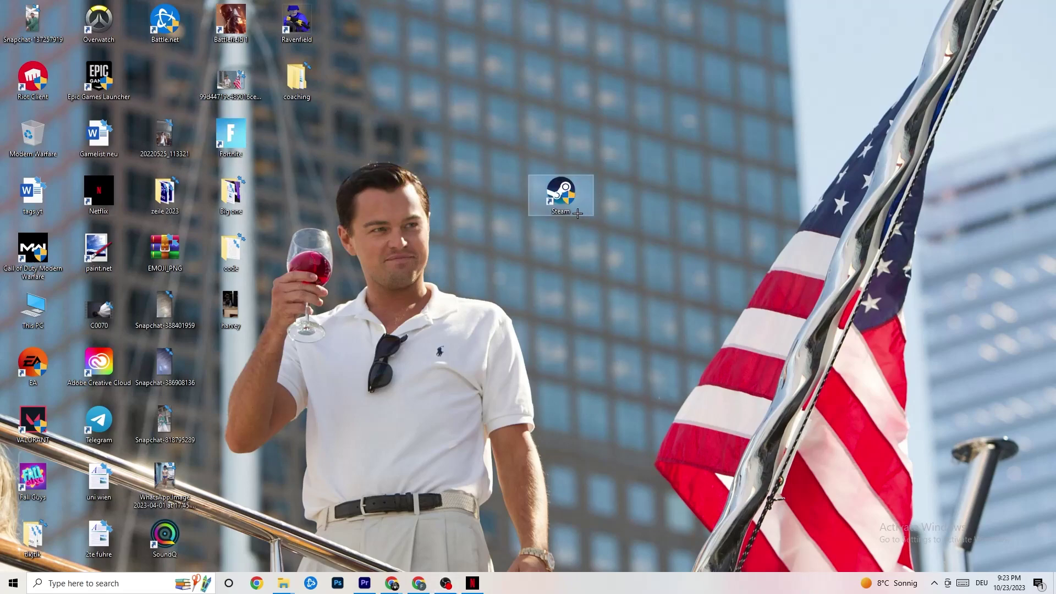
{"action": "right_click", "coordinate": [559, 199]}
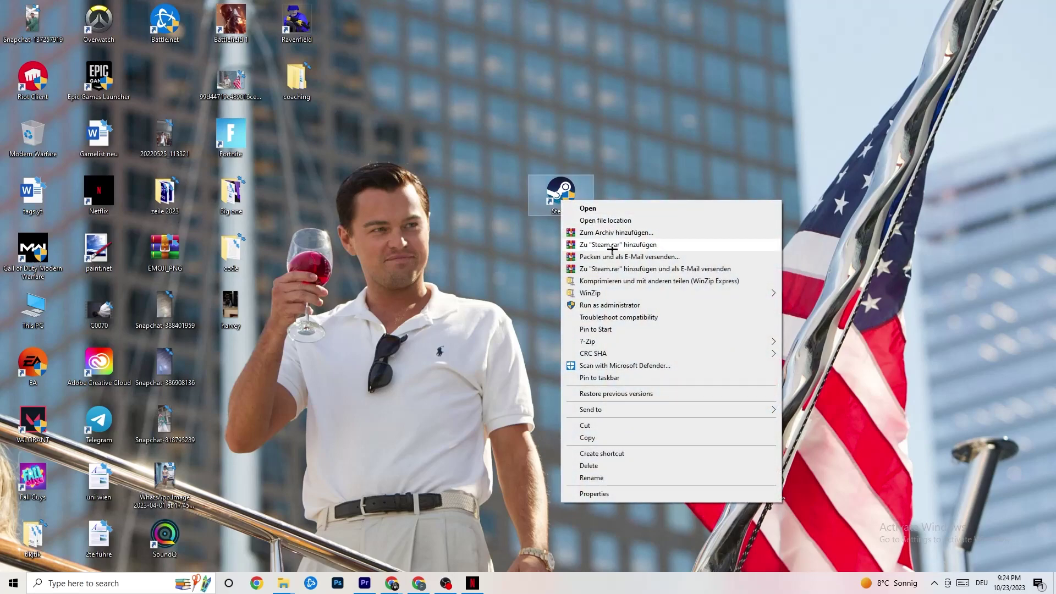
{"action": "left_click", "coordinate": [449, 274]}
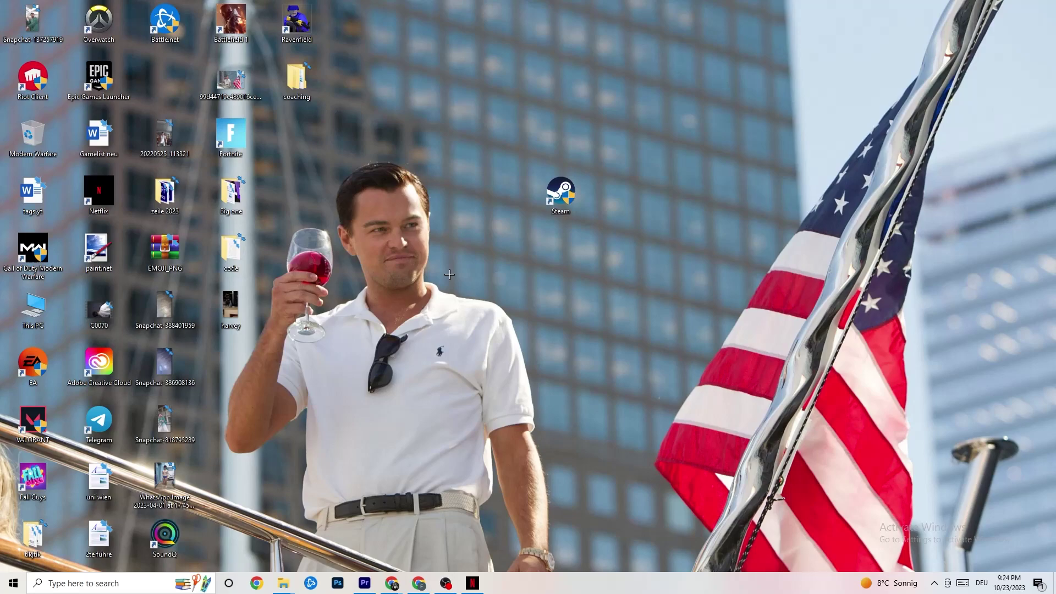
{"action": "left_click_drag", "start_coordinate": [535, 213], "coordinate": [469, 217]}
{"action": "right_click", "coordinate": [487, 199]}
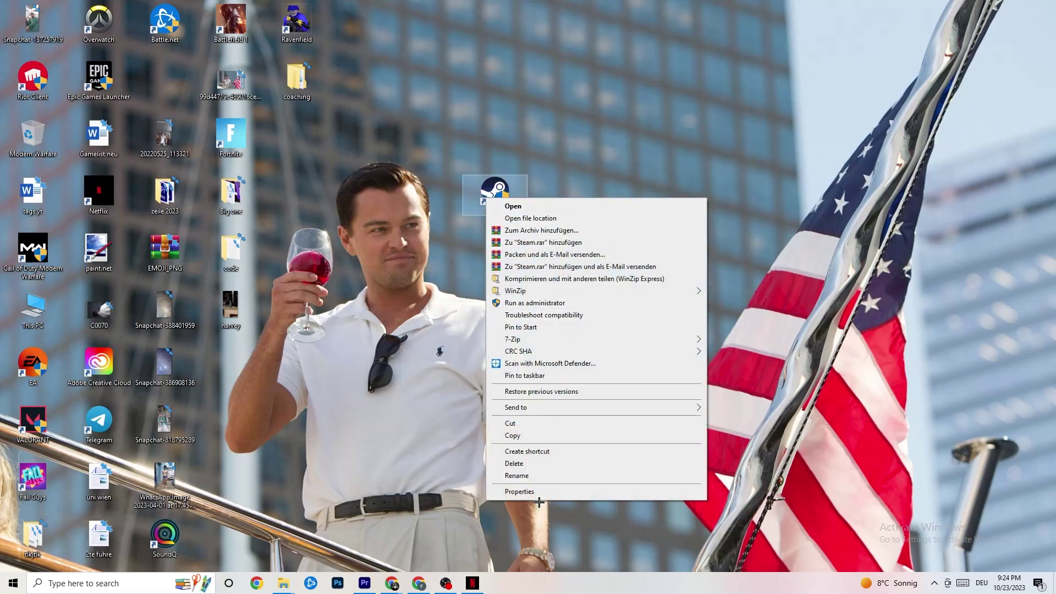
{"action": "left_click", "coordinate": [525, 491]}
{"action": "left_click_drag", "start_coordinate": [577, 211], "coordinate": [425, 60]}
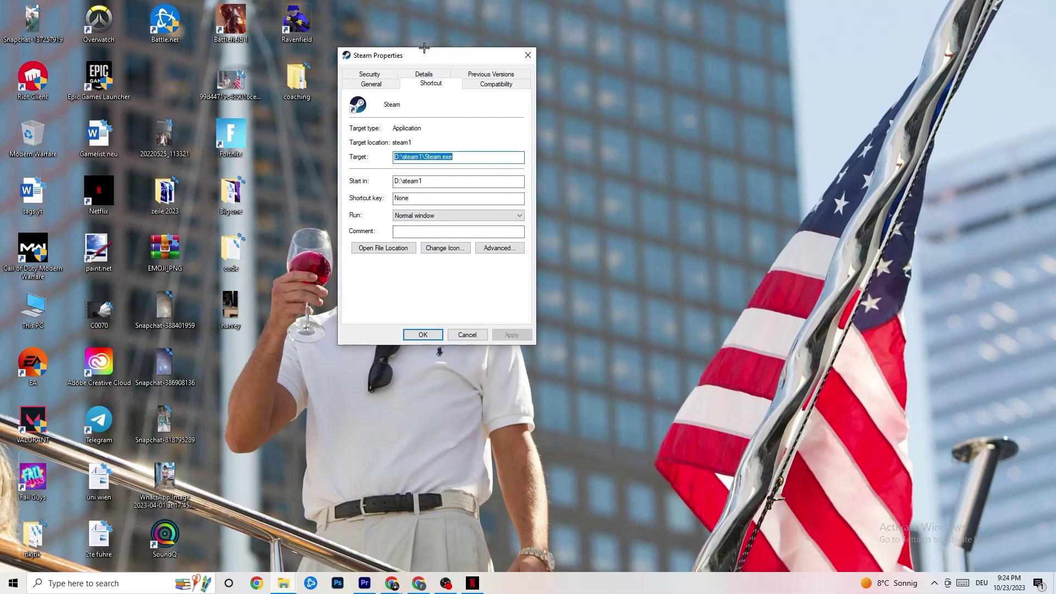
Set Steam to Windows 8 compatibility mode with Run as administrator and apply.
{"action": "left_click", "coordinate": [482, 84]}
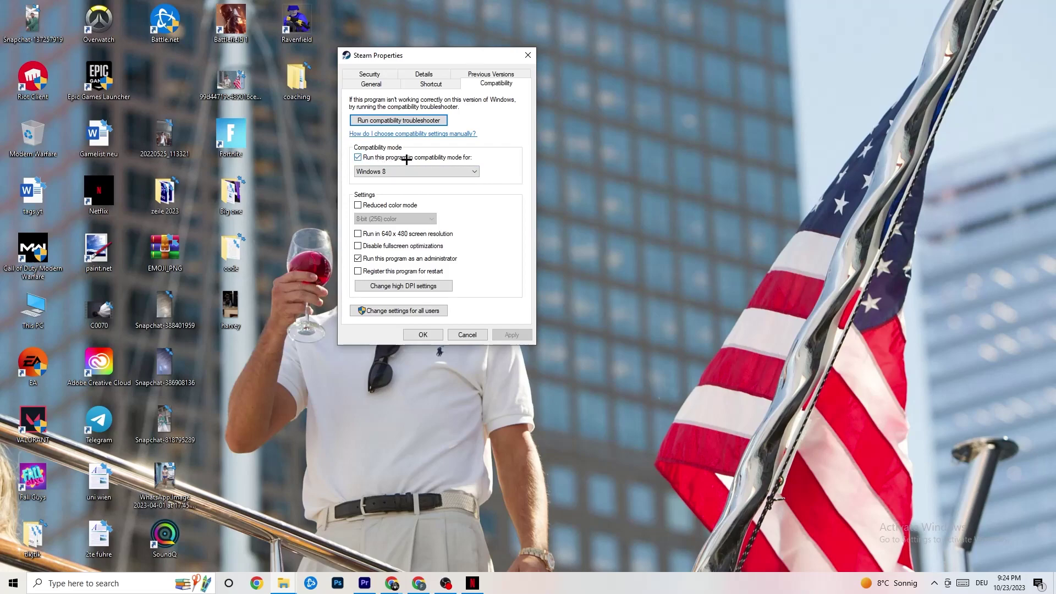
{"action": "left_click", "coordinate": [461, 170]}
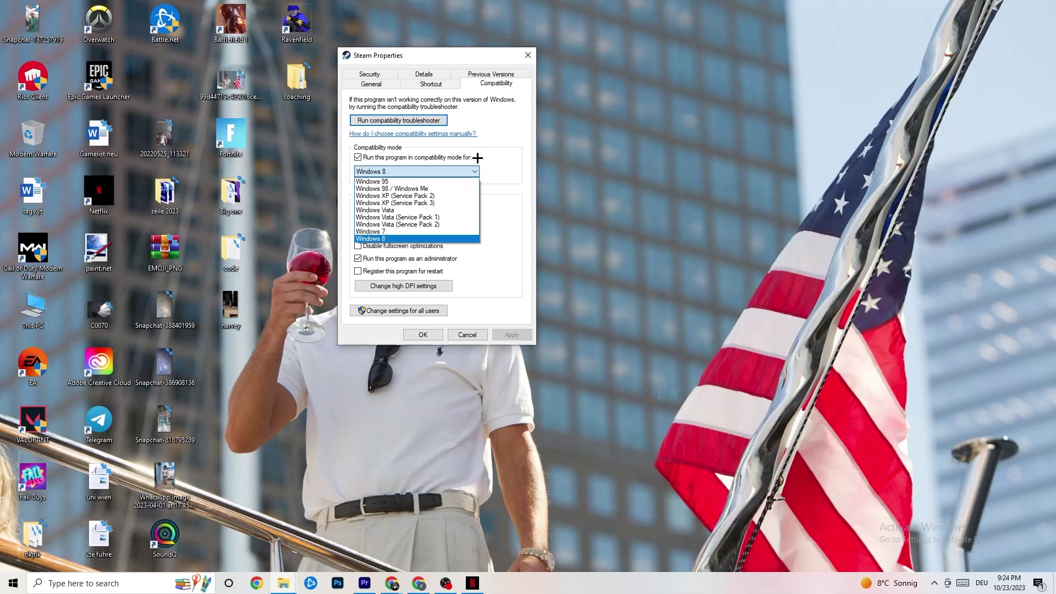
{"action": "left_click", "coordinate": [478, 157]}
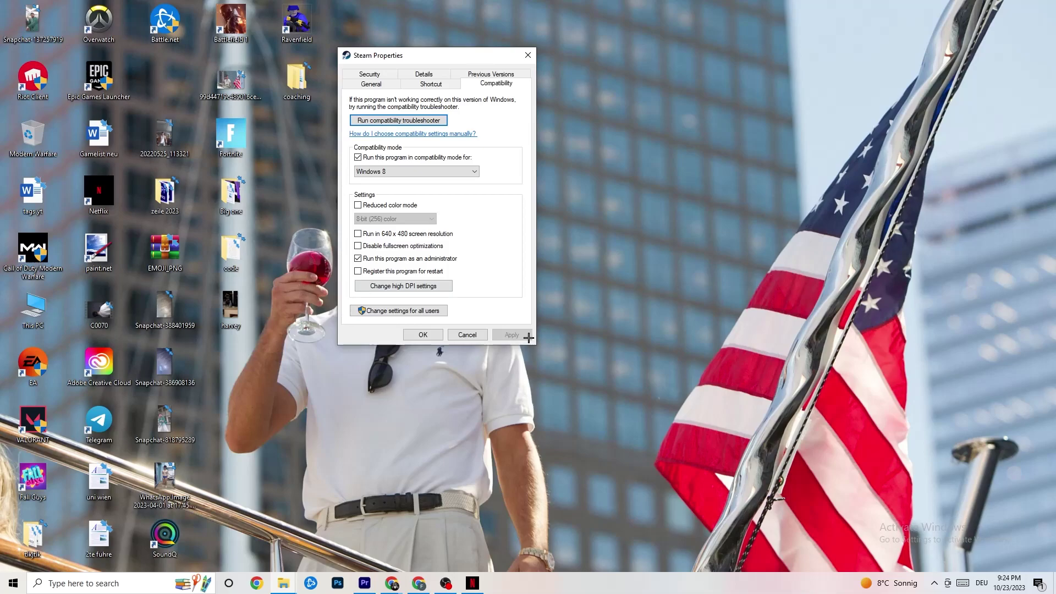
{"action": "left_click", "coordinate": [424, 334]}
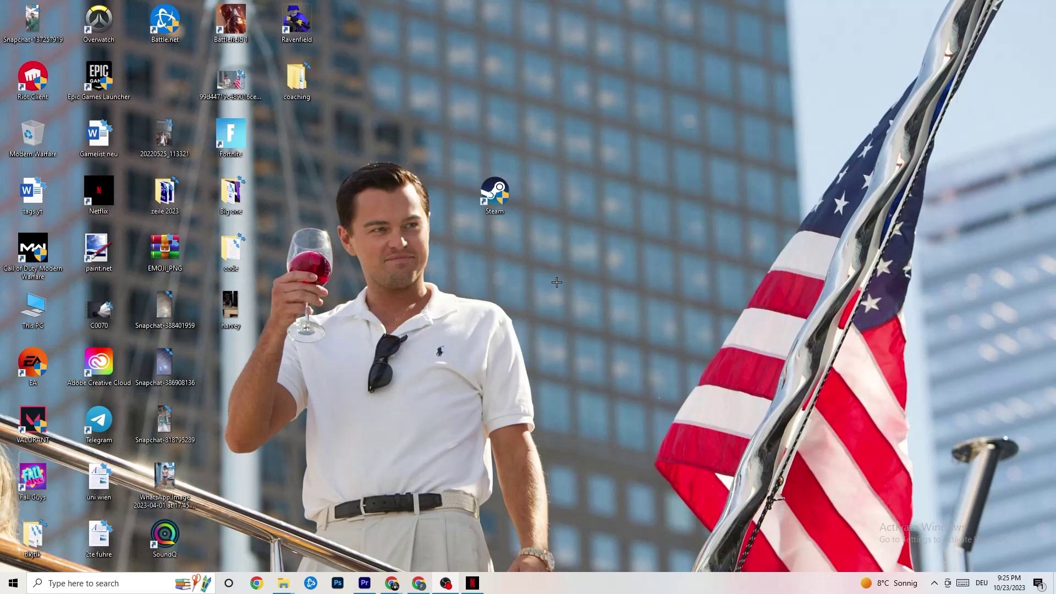
Launch Task Manager from the taskbar's context menu.
{"action": "right_click", "coordinate": [509, 207]}
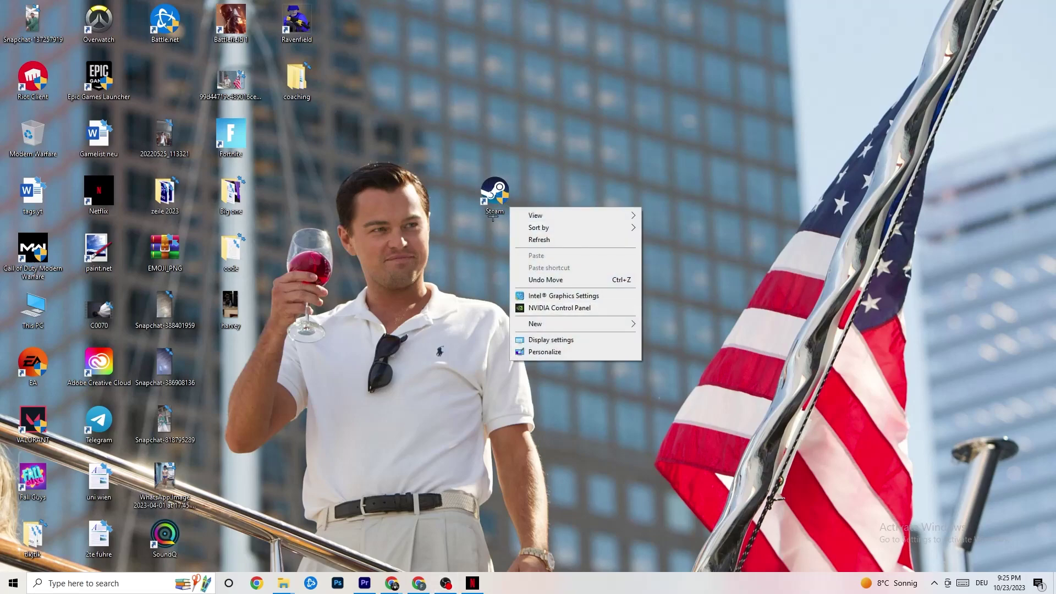
{"action": "right_click", "coordinate": [525, 111]}
{"action": "left_click", "coordinate": [324, 302]}
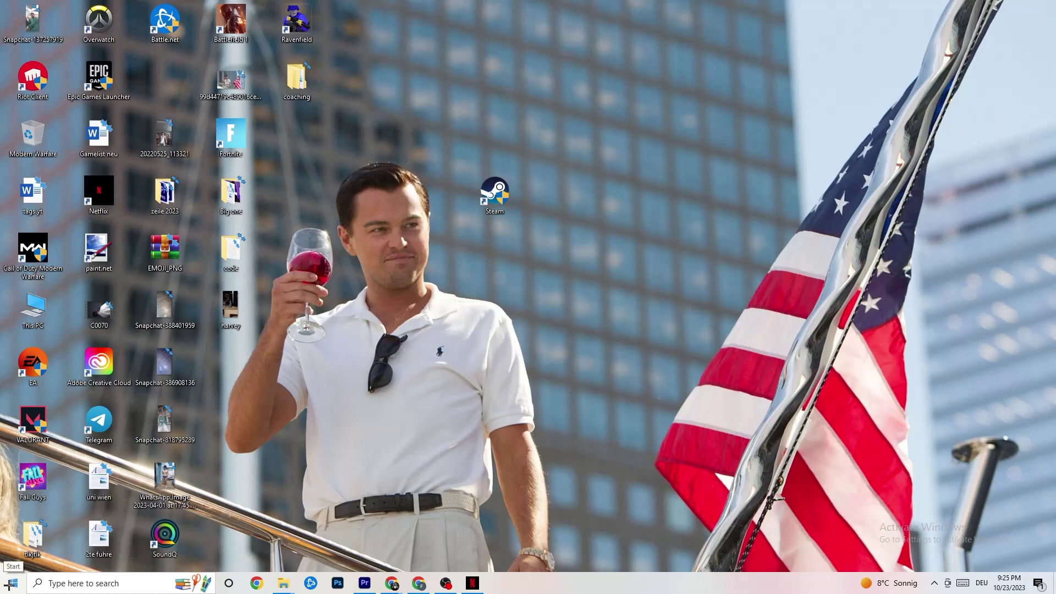
{"action": "double_click", "coordinate": [484, 193]}
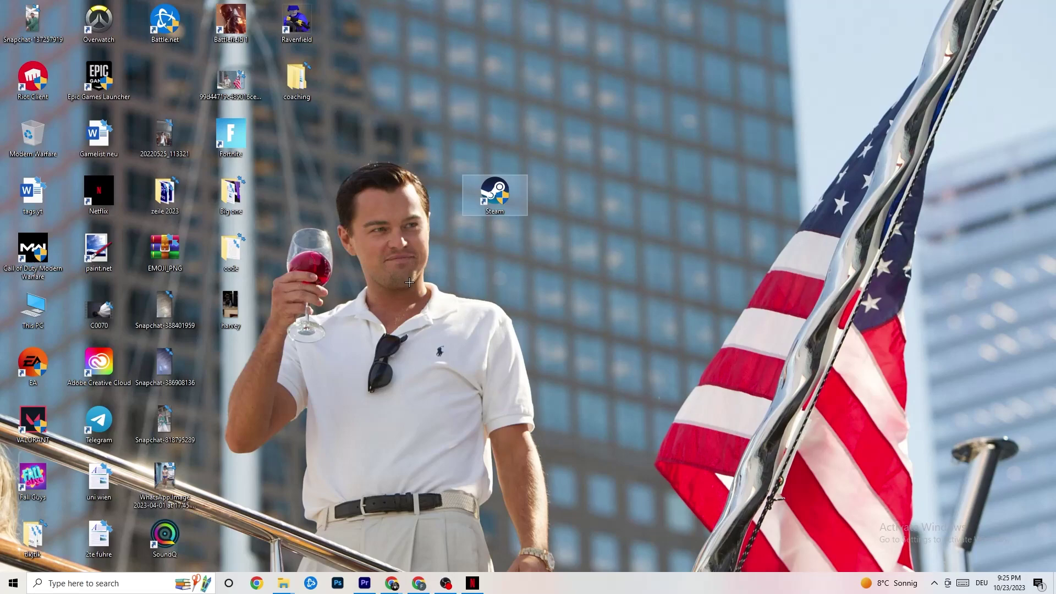
{"action": "right_click", "coordinate": [586, 591]}
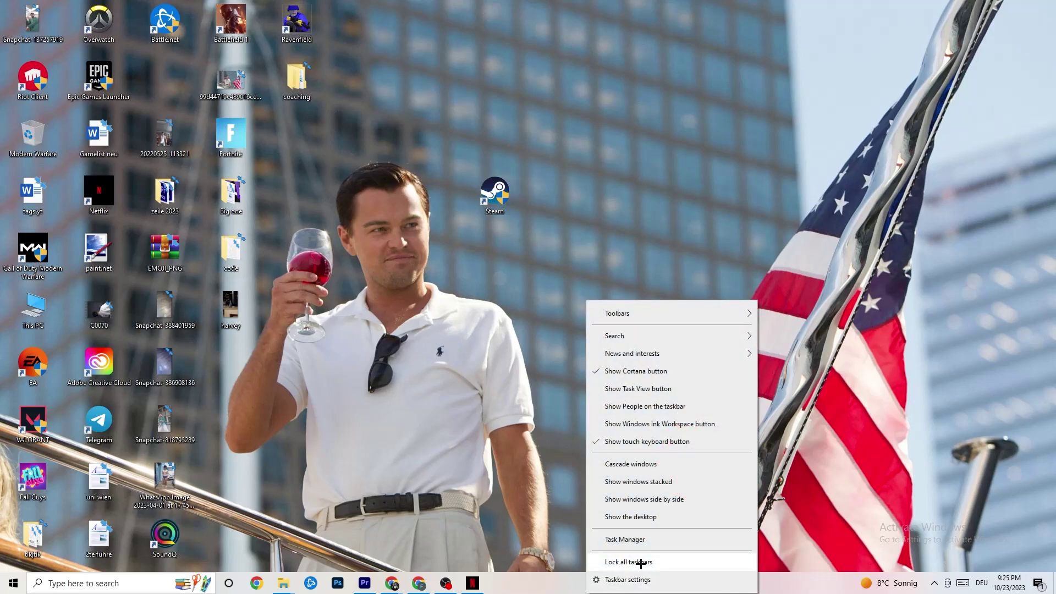
{"action": "left_click", "coordinate": [649, 544]}
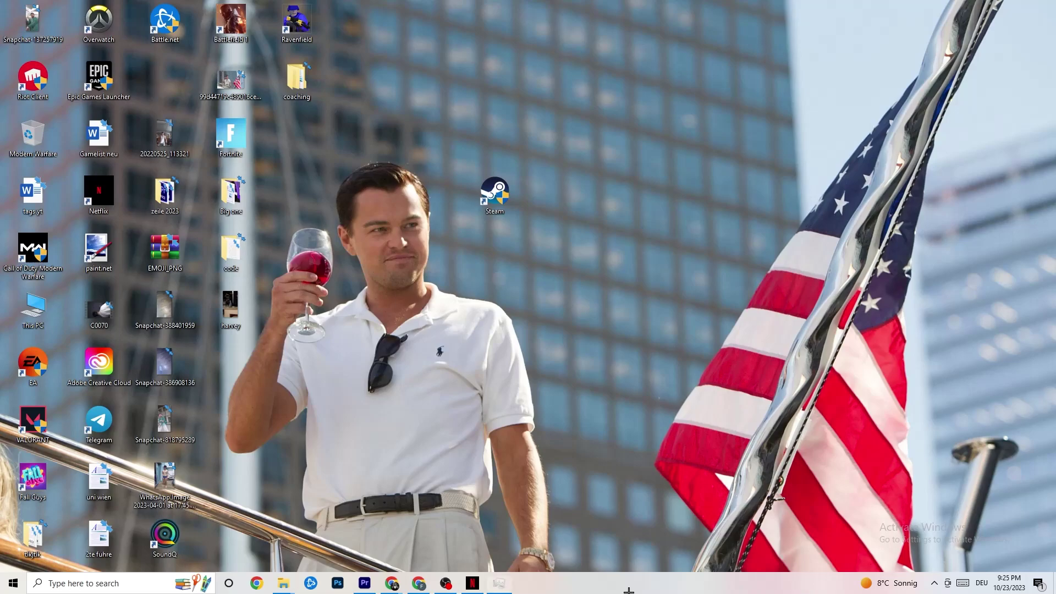
Maximize Task Manager and check the Windows Explorer process actions without choosing one.
{"action": "double_click", "coordinate": [610, 30]}
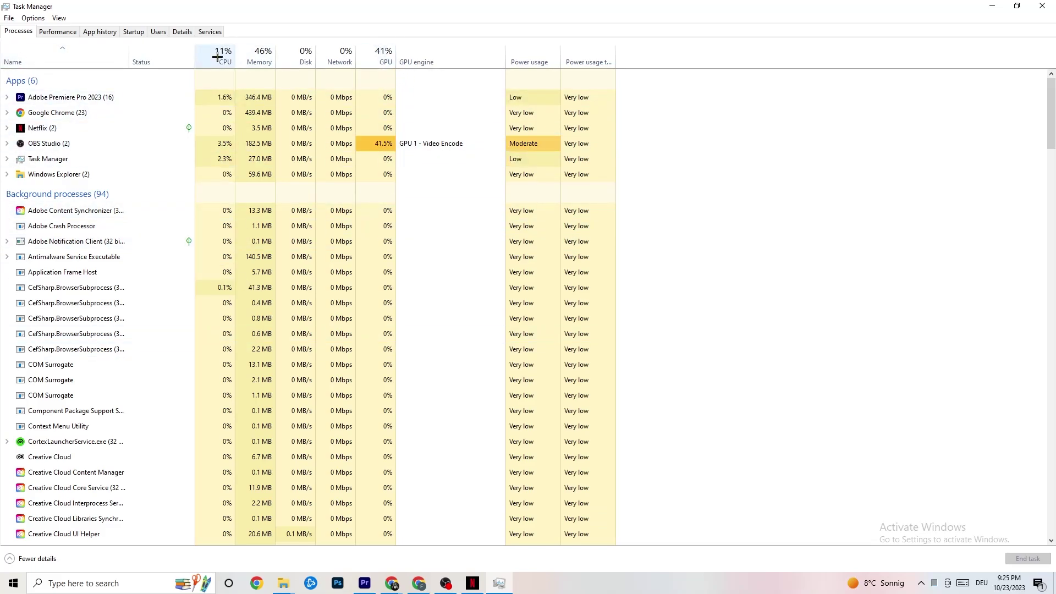
{"action": "right_click", "coordinate": [70, 174]}
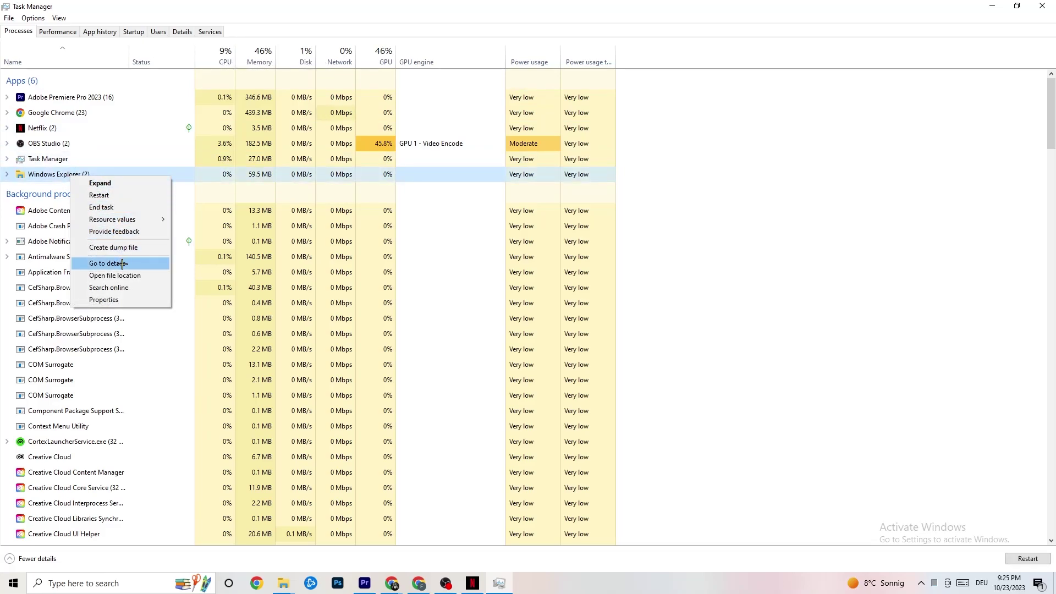
{"action": "left_click", "coordinate": [789, 151]}
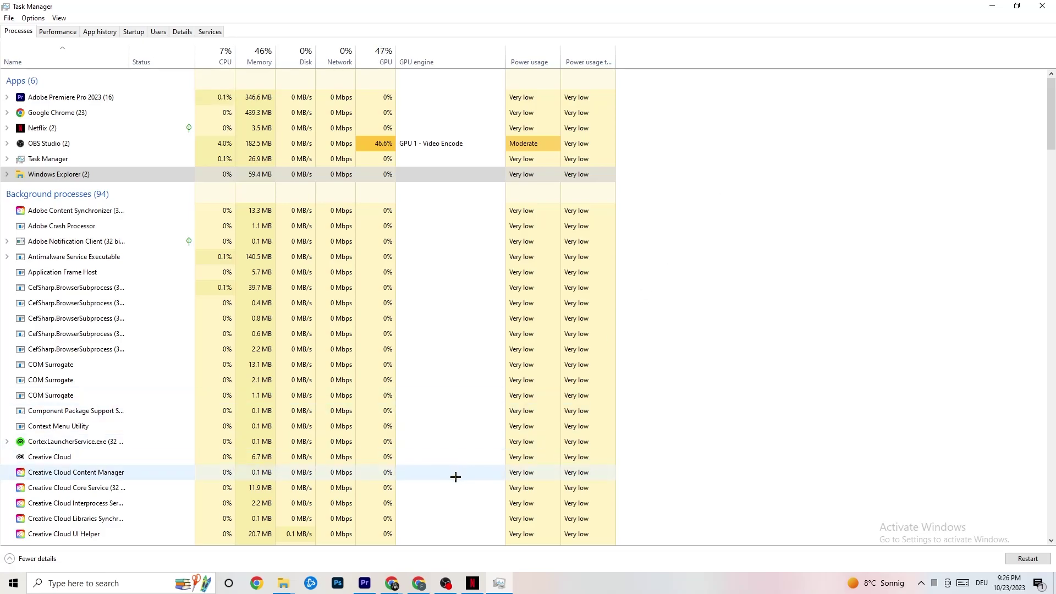
Review the Startup apps, including Pivot Software Support's options, then show the Details list.
{"action": "left_click", "coordinate": [134, 31]}
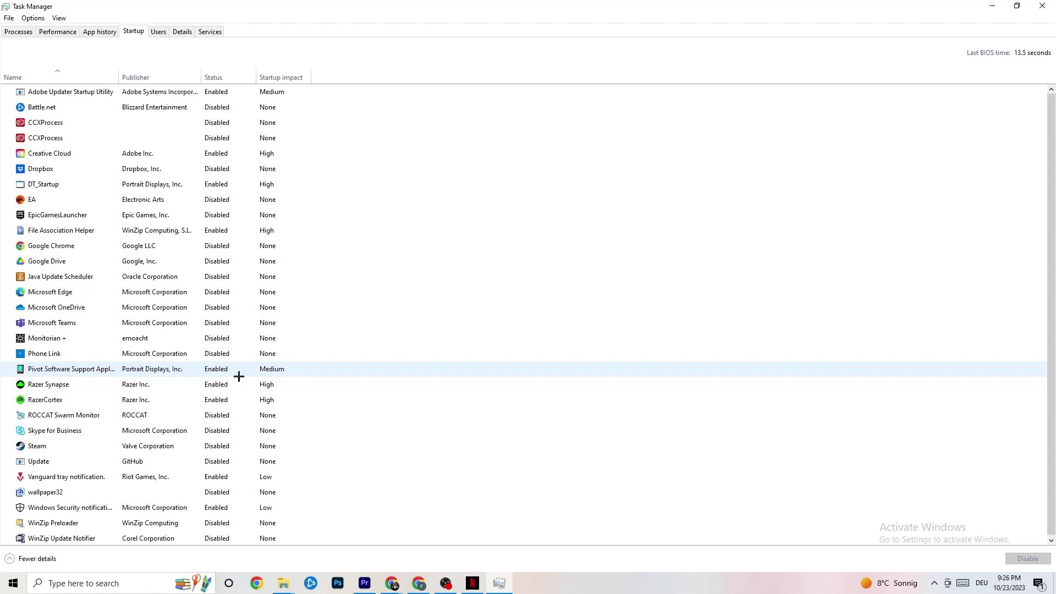
{"action": "right_click", "coordinate": [215, 369]}
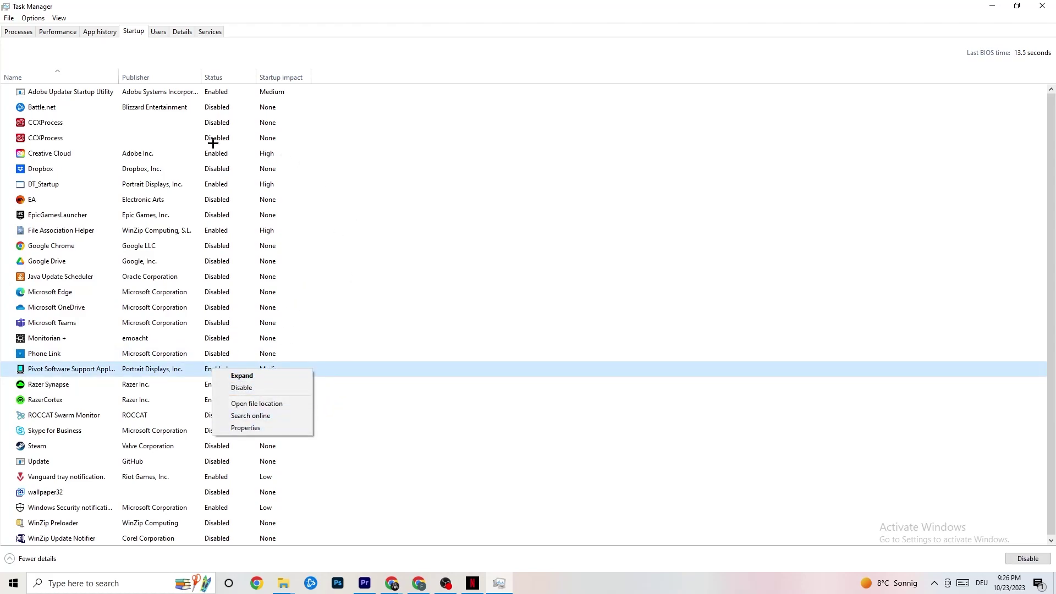
{"action": "left_click", "coordinate": [181, 33]}
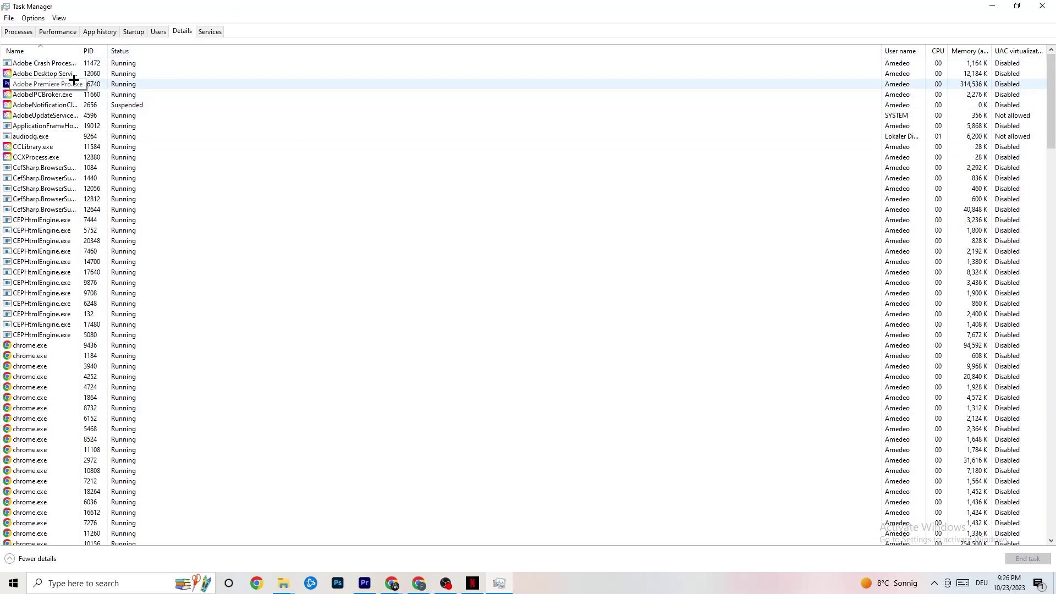
Check Adobe Premiere Pro's priority options without changing them, then close Task Manager.
{"action": "right_click", "coordinate": [45, 87]}
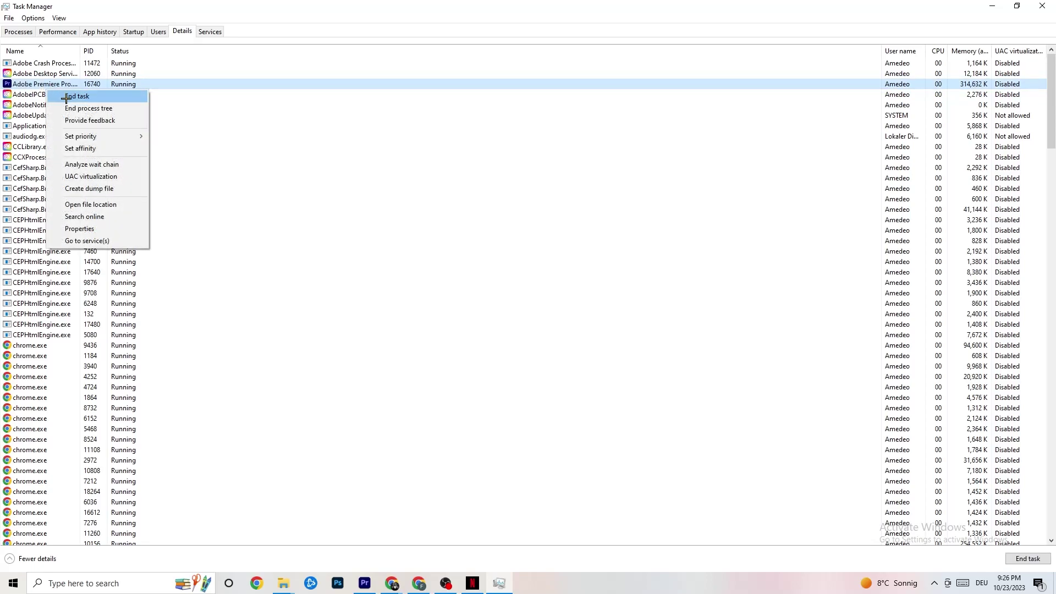
{"action": "mouse_move", "coordinate": [95, 136]}
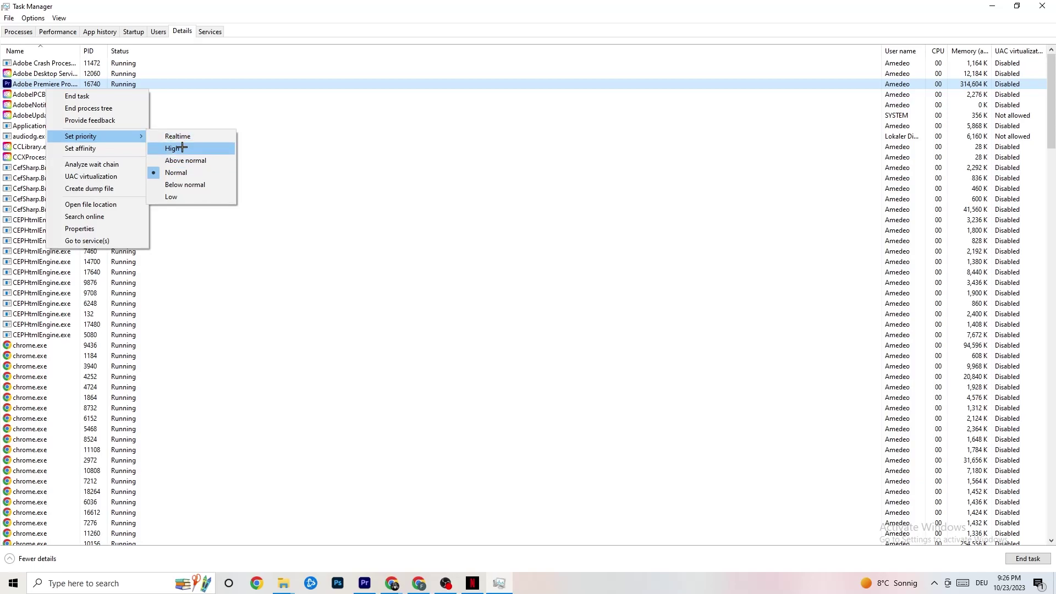
{"action": "left_click", "coordinate": [322, 103]}
{"action": "left_click", "coordinate": [341, 104]}
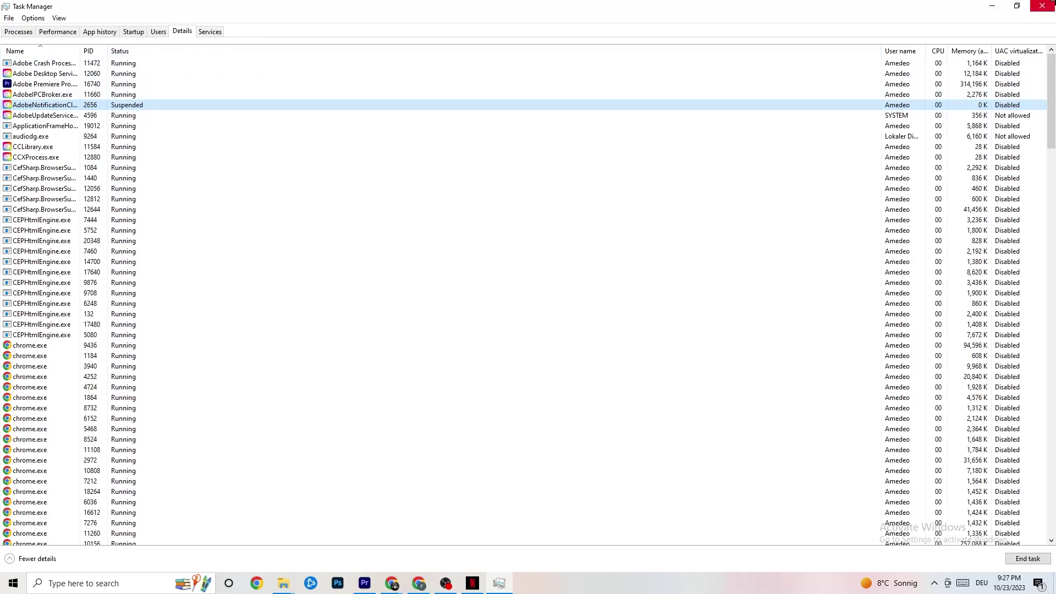
{"action": "left_click", "coordinate": [1041, 5]}
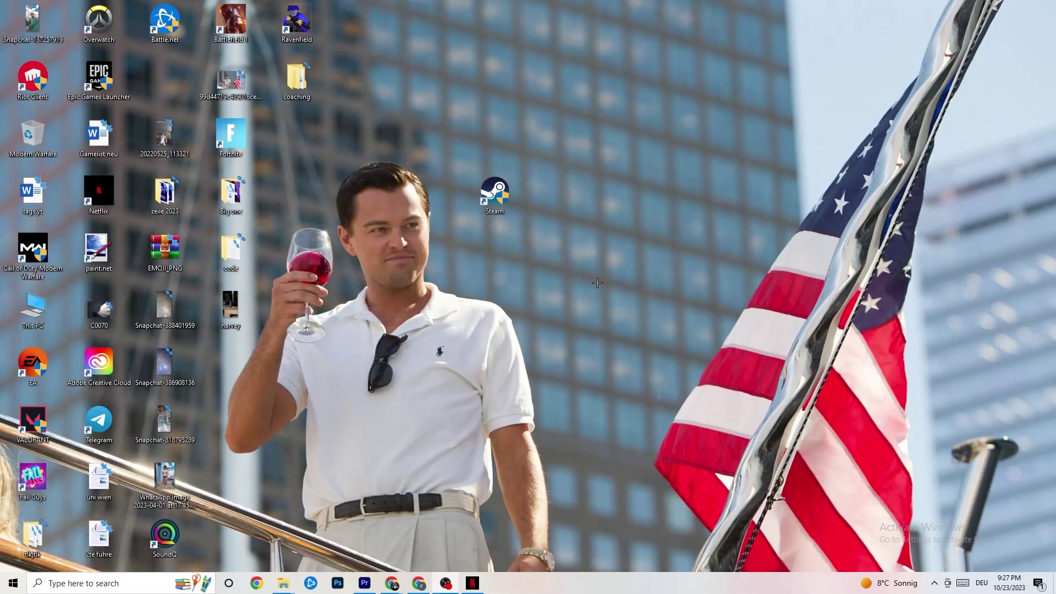
Launch NVIDIA Control Panel from the desktop context menu.
{"action": "right_click", "coordinate": [590, 105]}
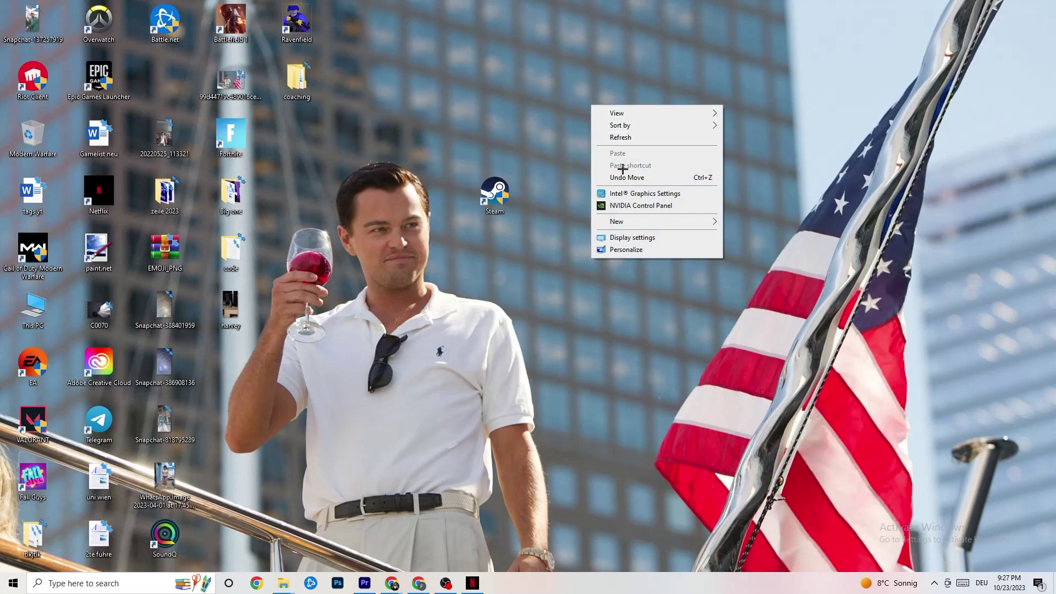
{"action": "left_click", "coordinate": [626, 208]}
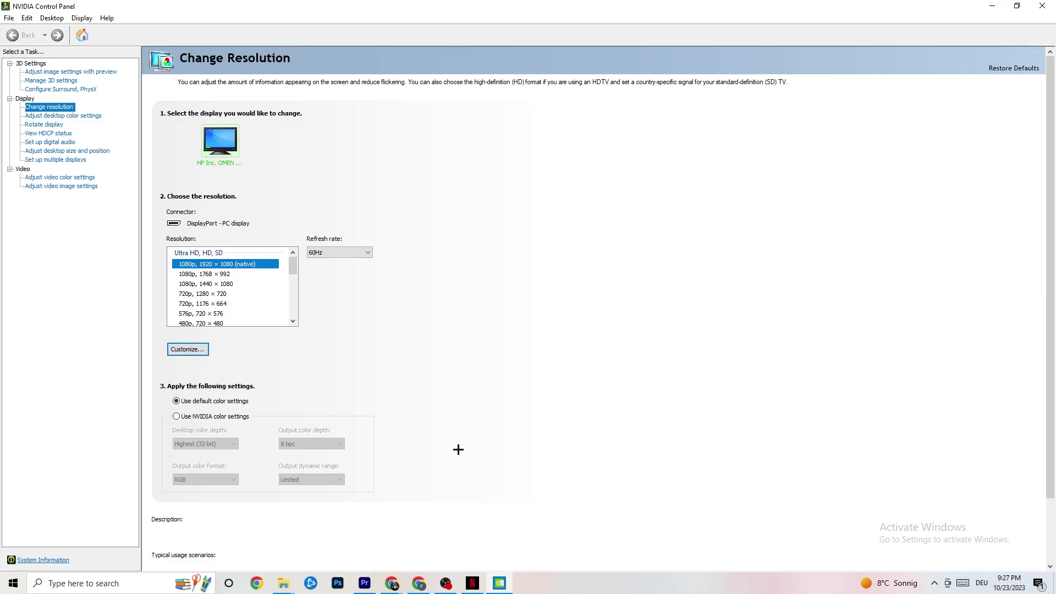
Show the 3D Settings page 'Adjust image settings with preview', left on Let the 3D application decide.
{"action": "left_click", "coordinate": [59, 74]}
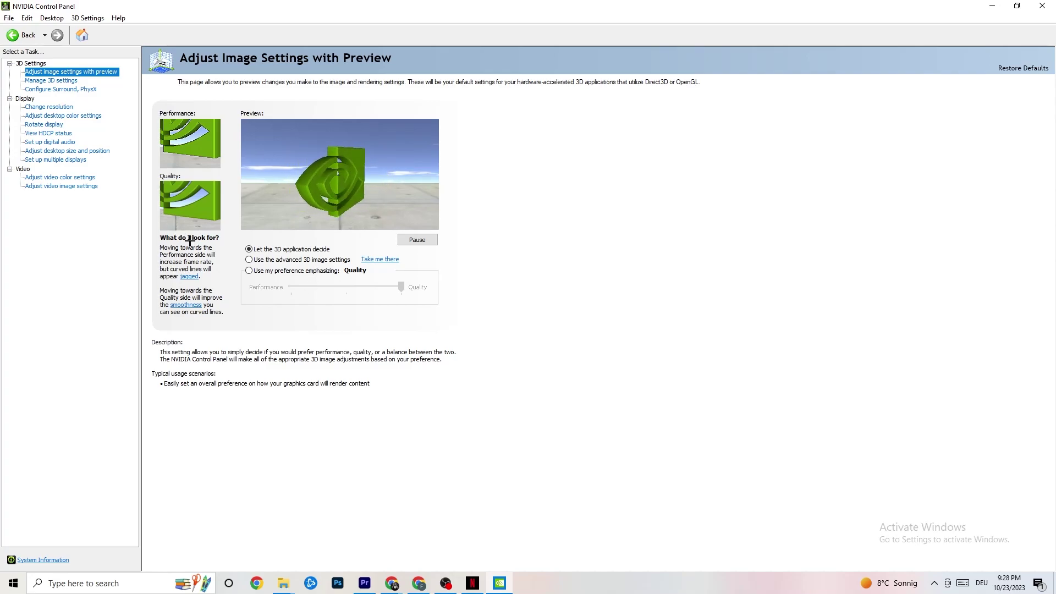
Confirm the resolution is 1920 × 1080 at 60Hz and close NVIDIA Control Panel.
{"action": "left_click", "coordinate": [39, 108]}
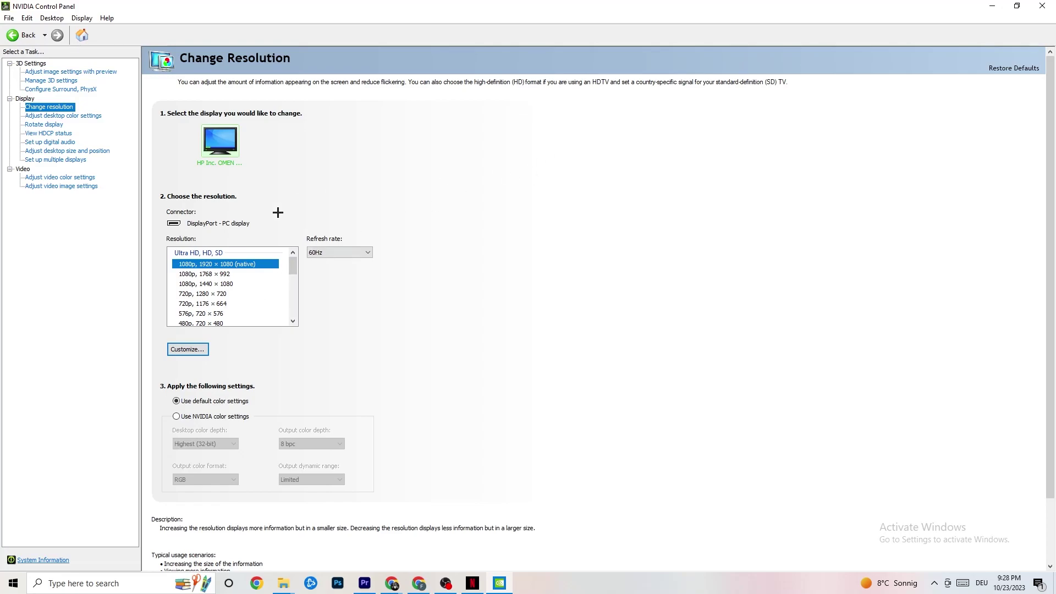
{"action": "left_click", "coordinate": [1041, 5]}
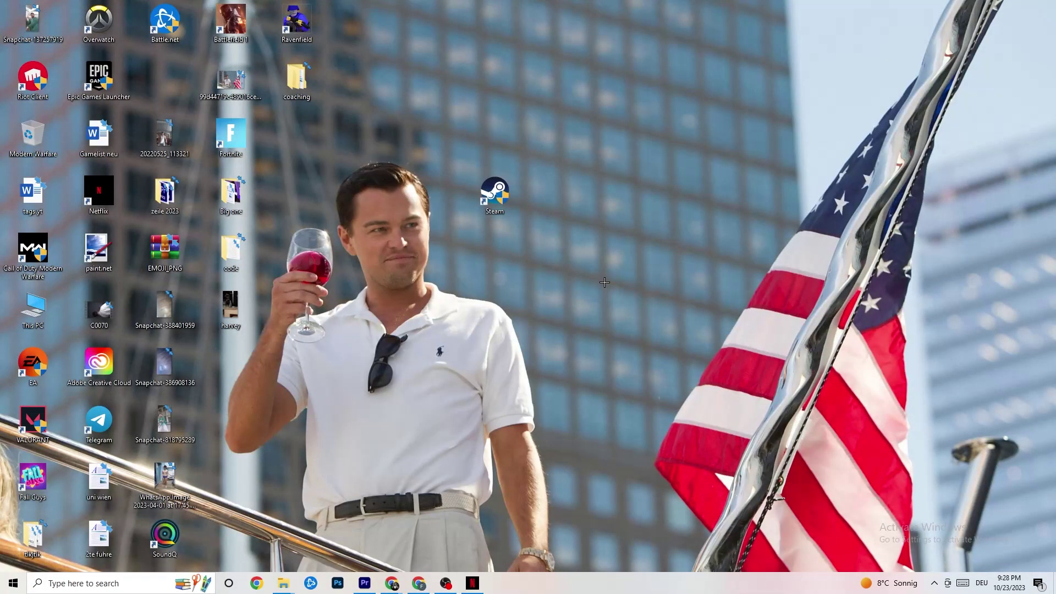